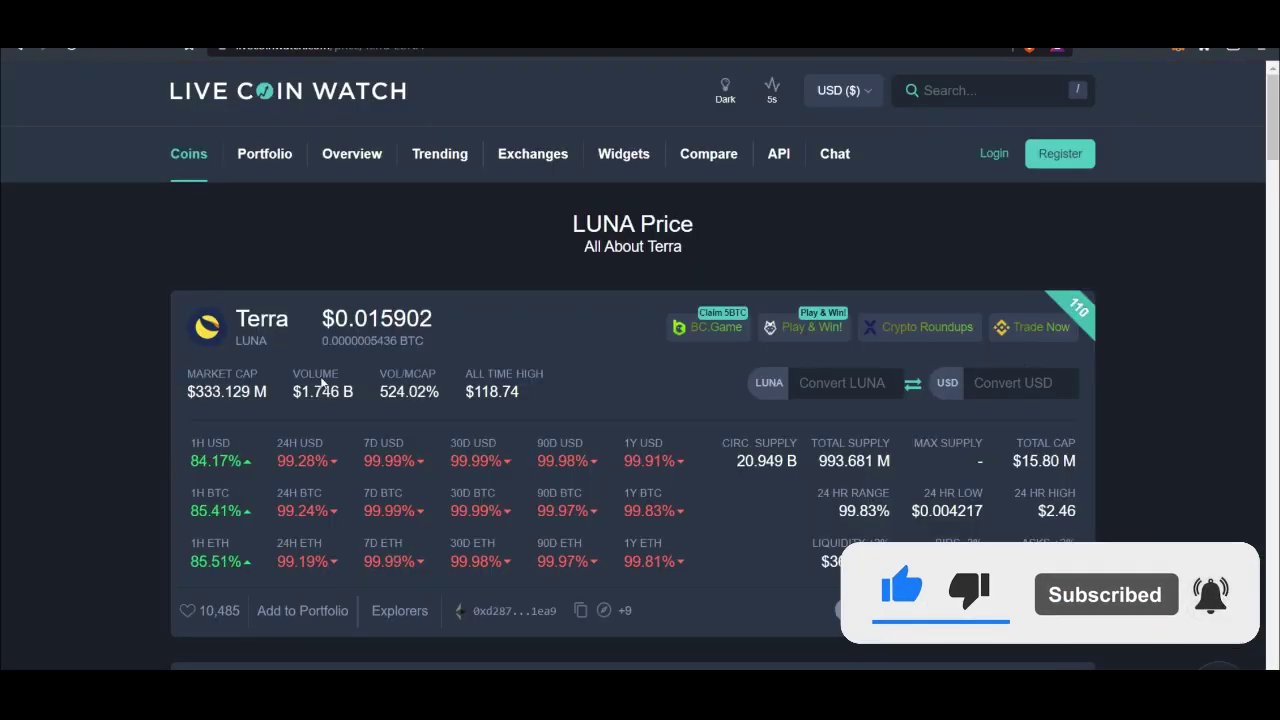
Highlight Terra's current USD price in the coin summary of the LUNA price page
drag(311, 322, 454, 322)
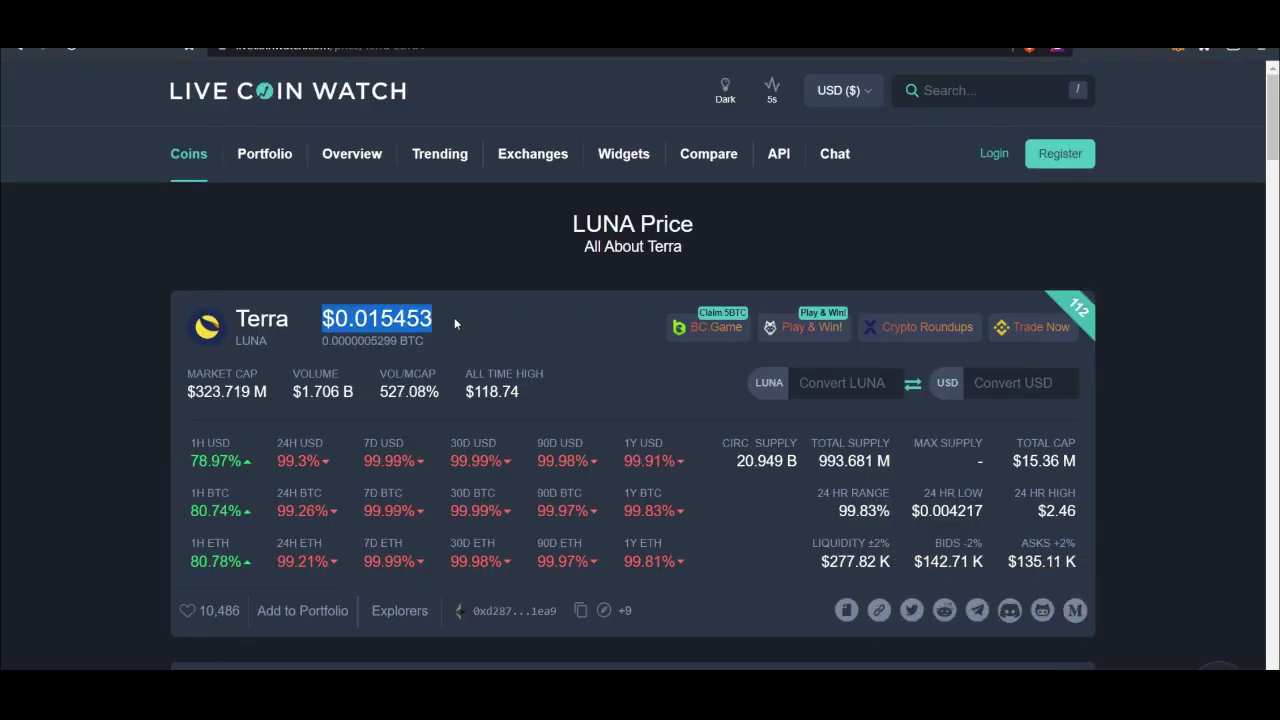
click(331, 338)
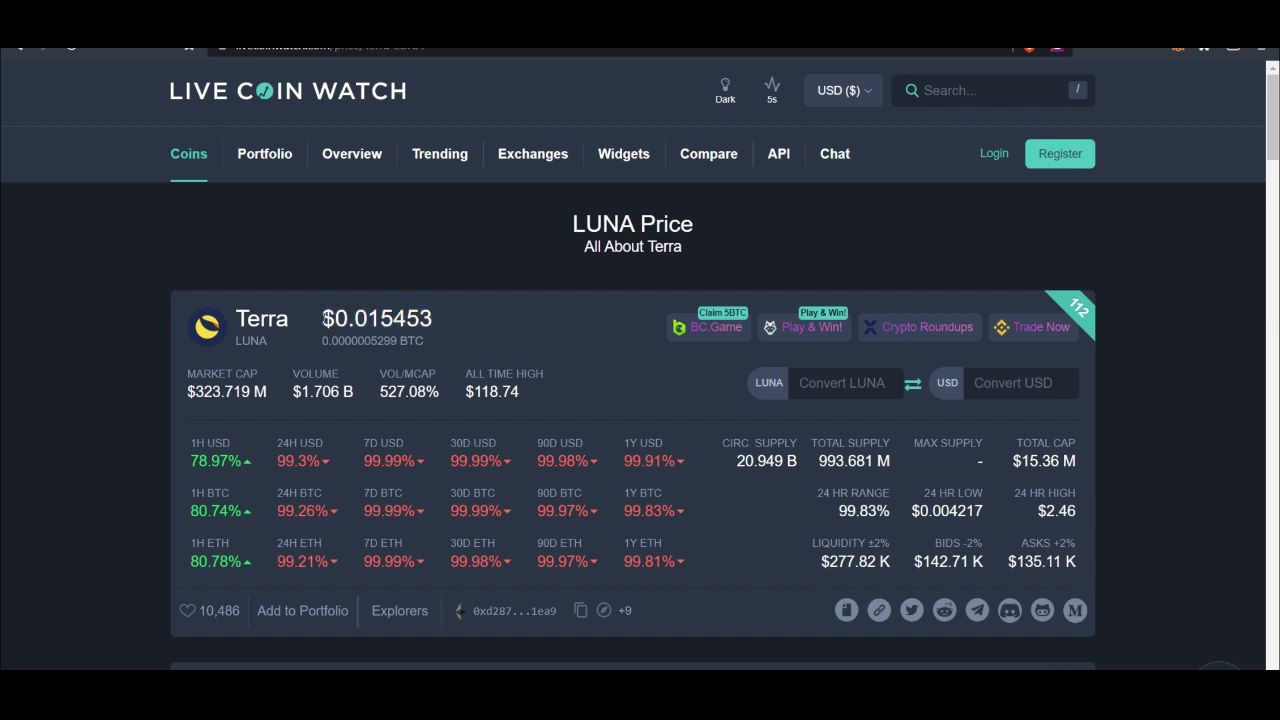
drag(320, 316, 454, 343)
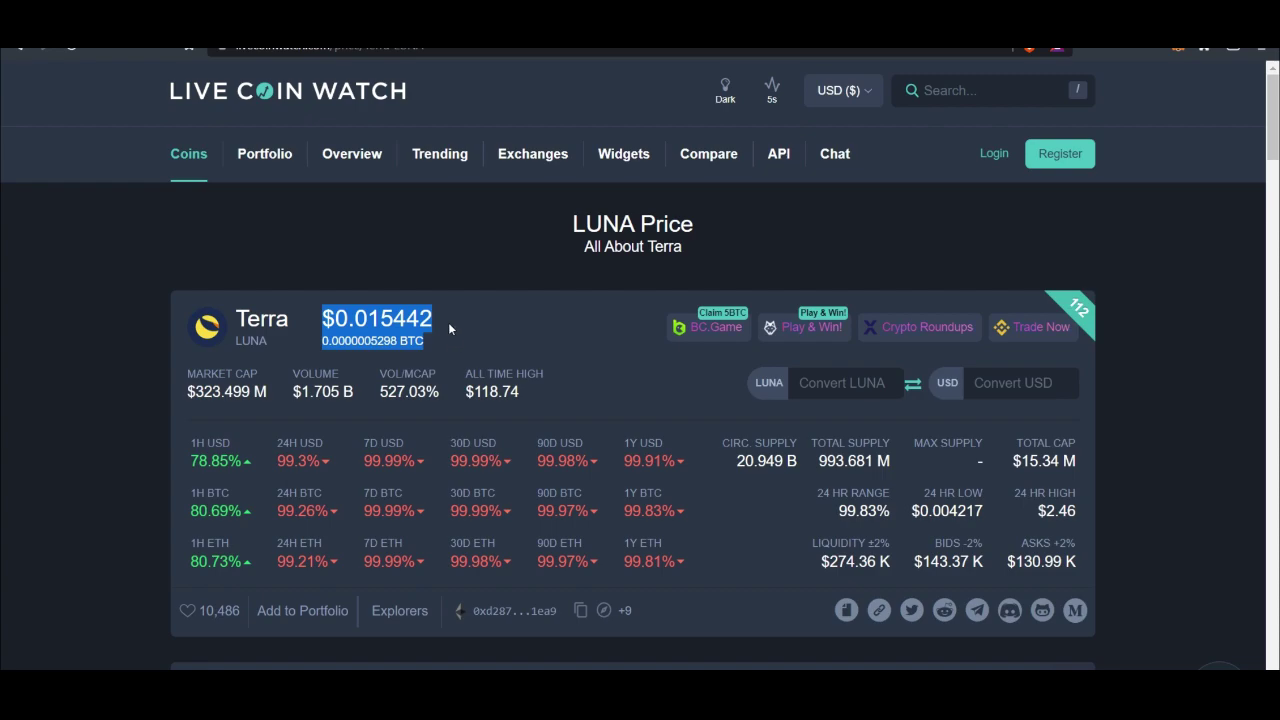
drag(459, 321, 335, 318)
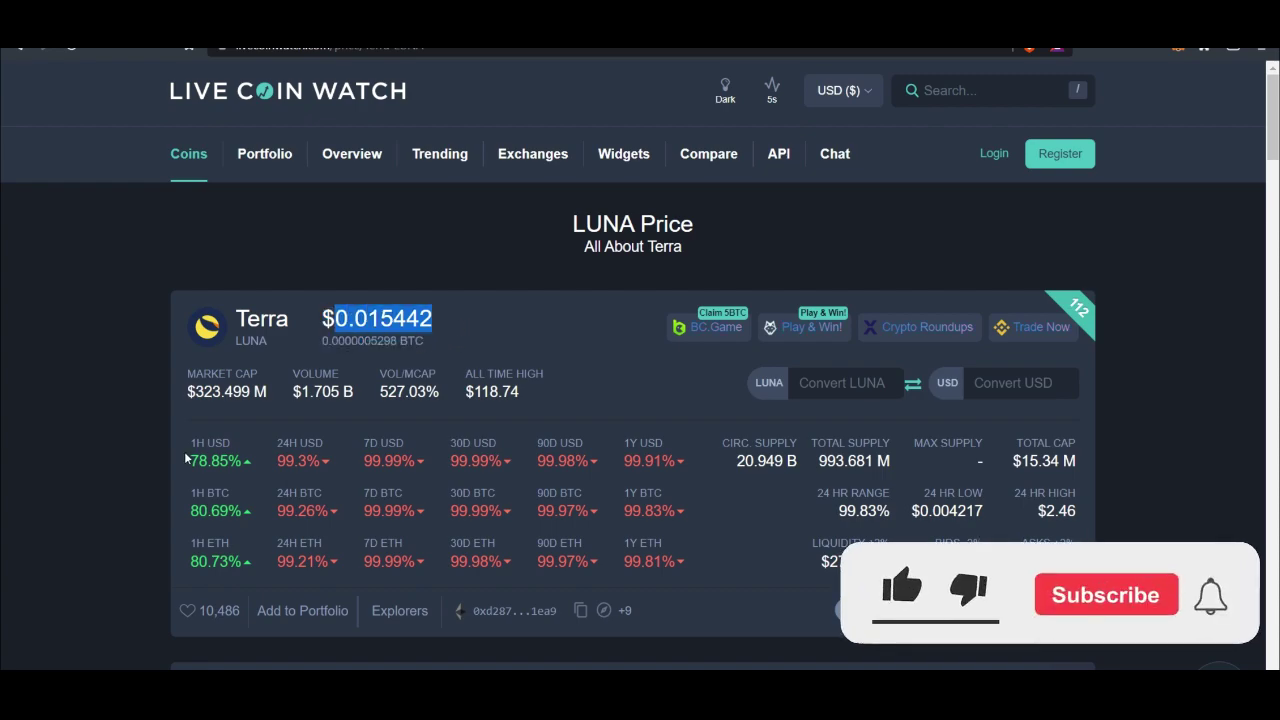
Find the price statistics table near the end of the LUNA page and highlight the all-time high value
scroll(186, 458, down, 15)
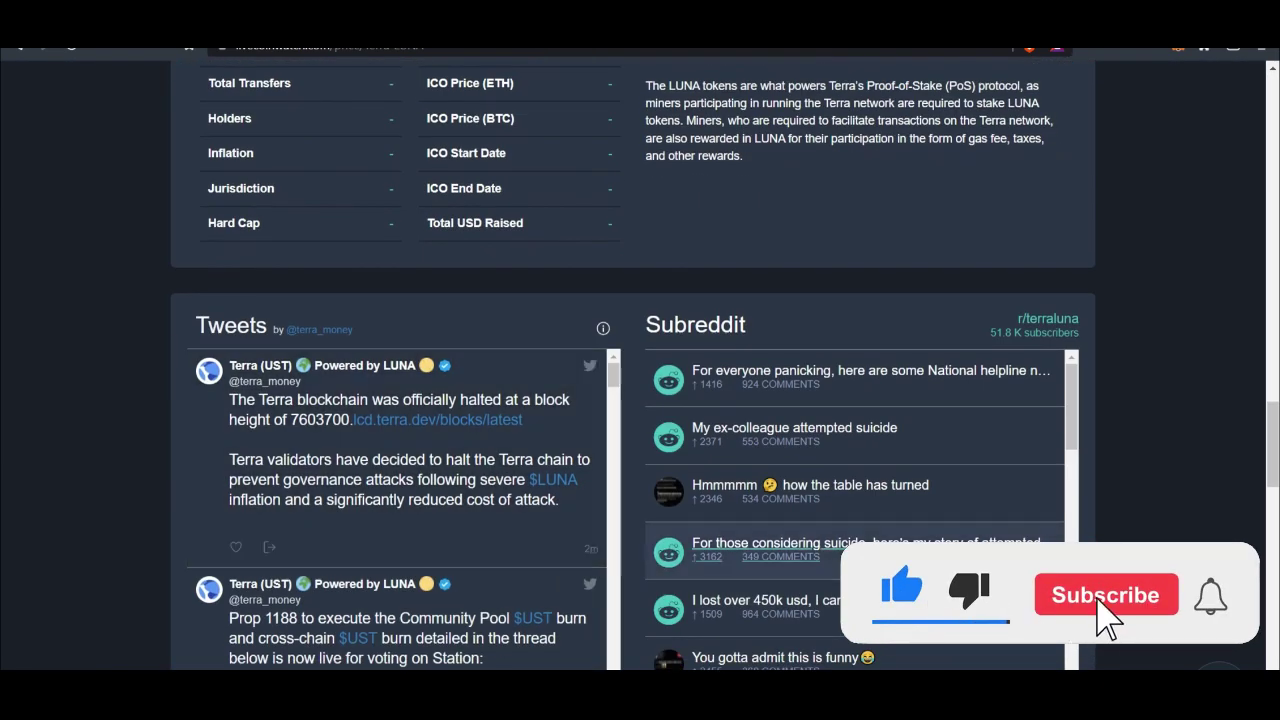
scroll(842, 640, down, 15)
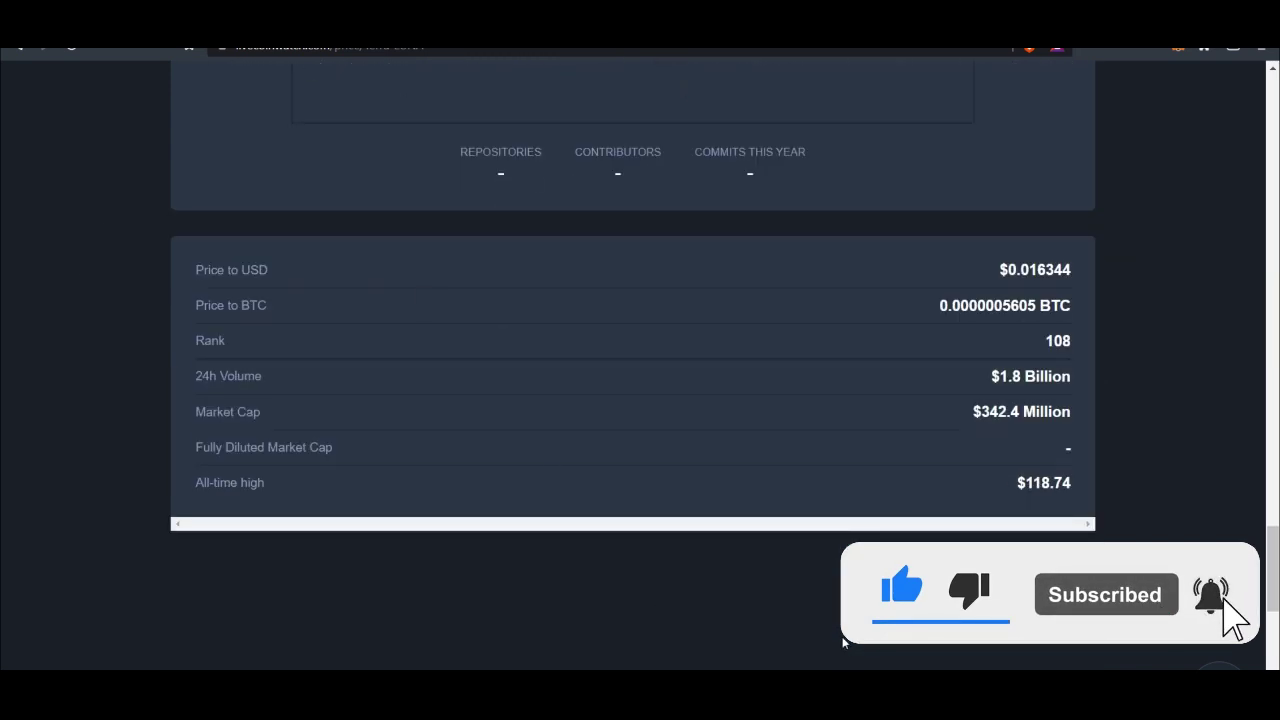
drag(1018, 483, 1080, 486)
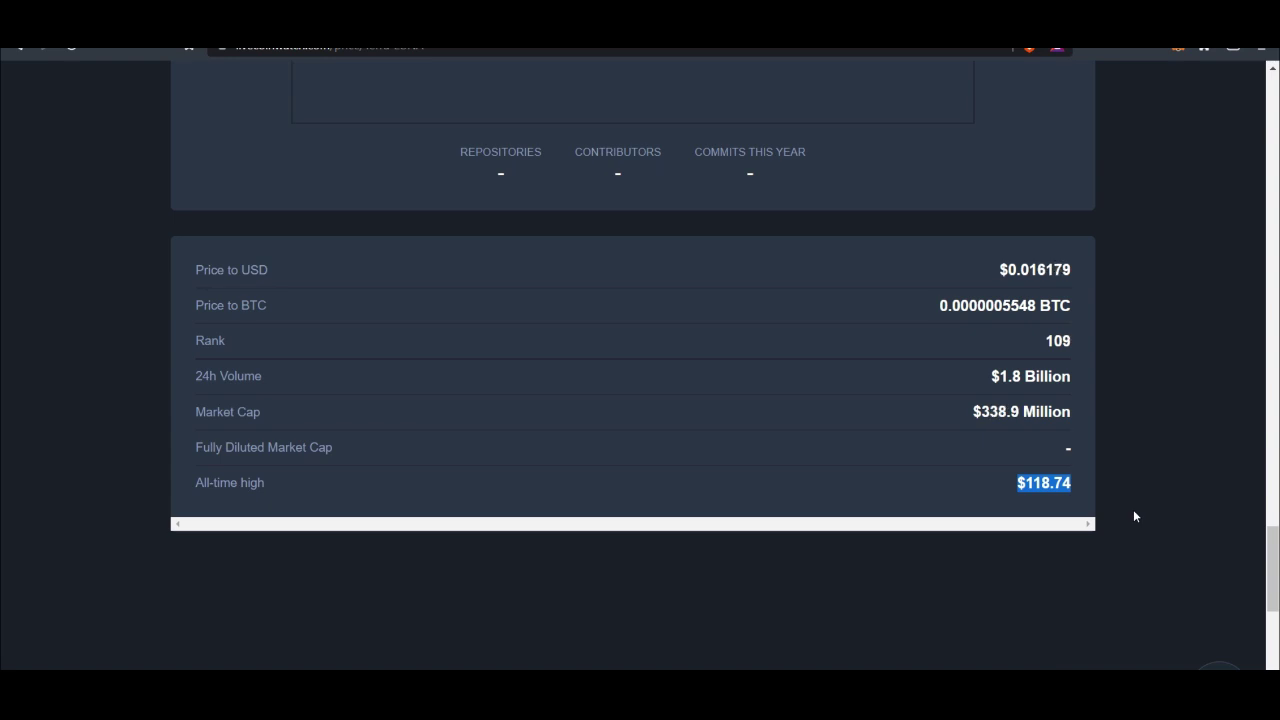
Return to the coin summary at the start of the LUNA page and highlight the current USD price again
scroll(1140, 505, up, 15)
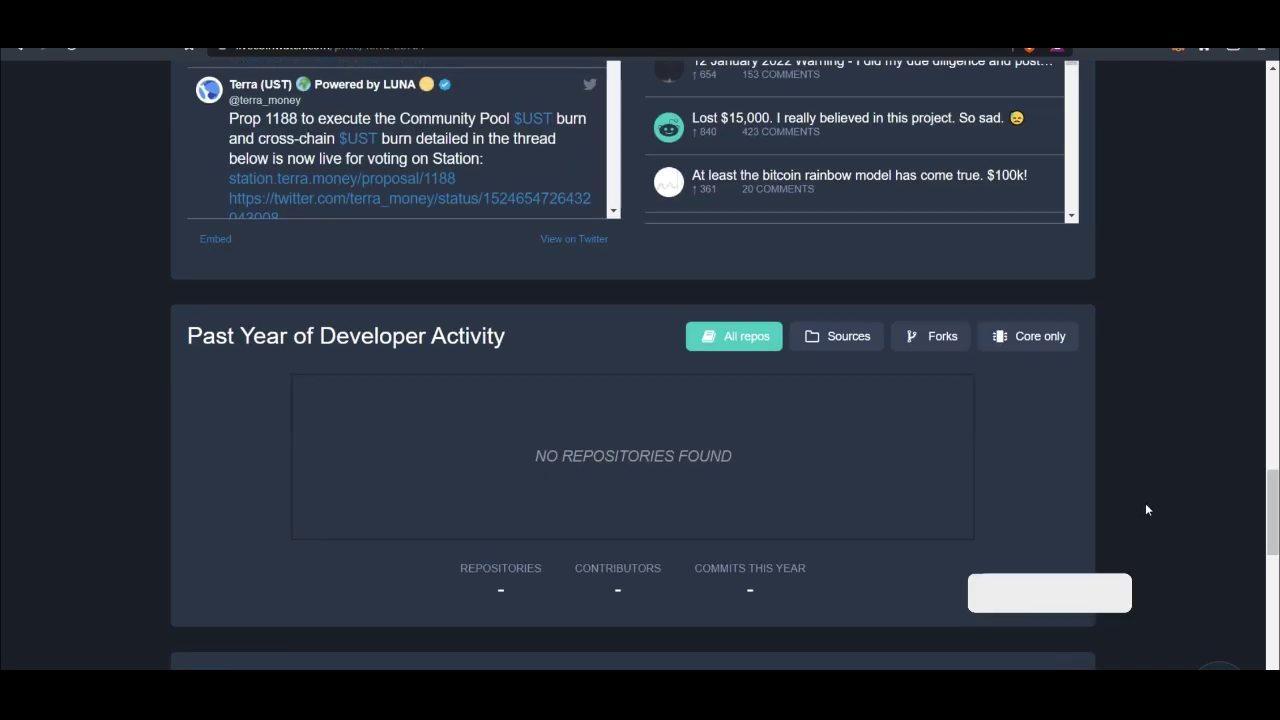
scroll(1131, 495, up, 15)
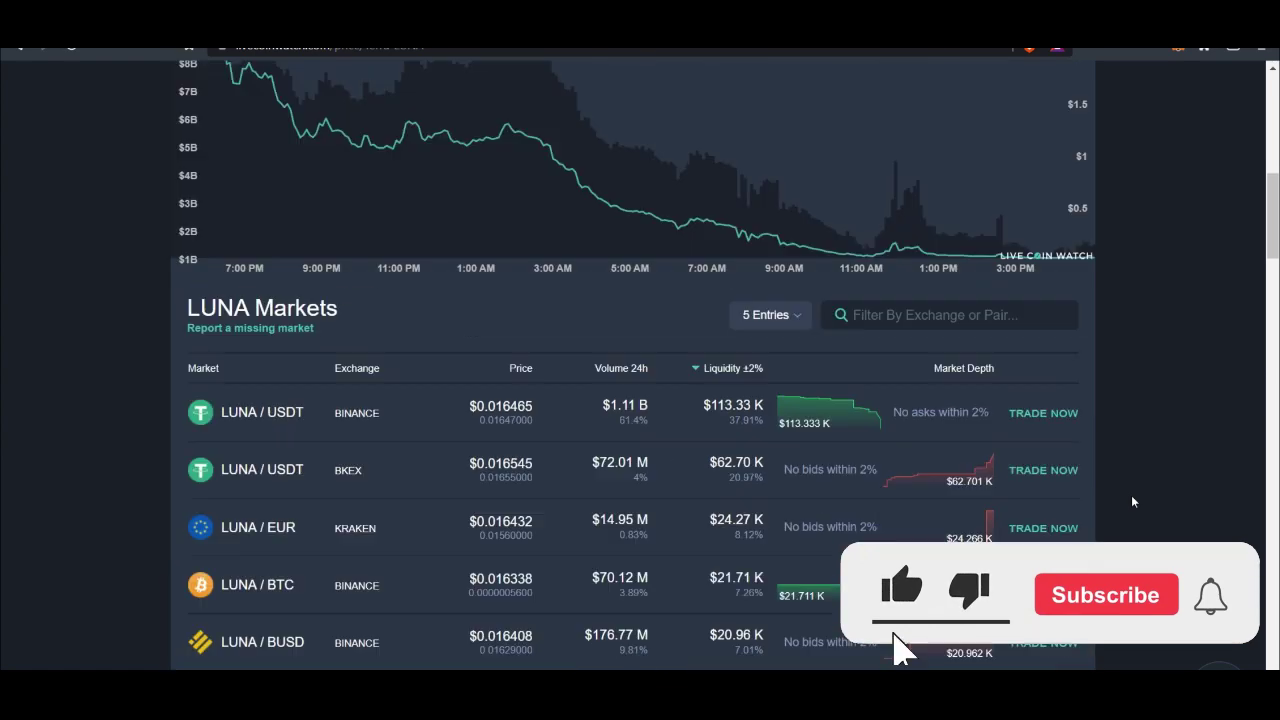
scroll(1147, 518, up, 3)
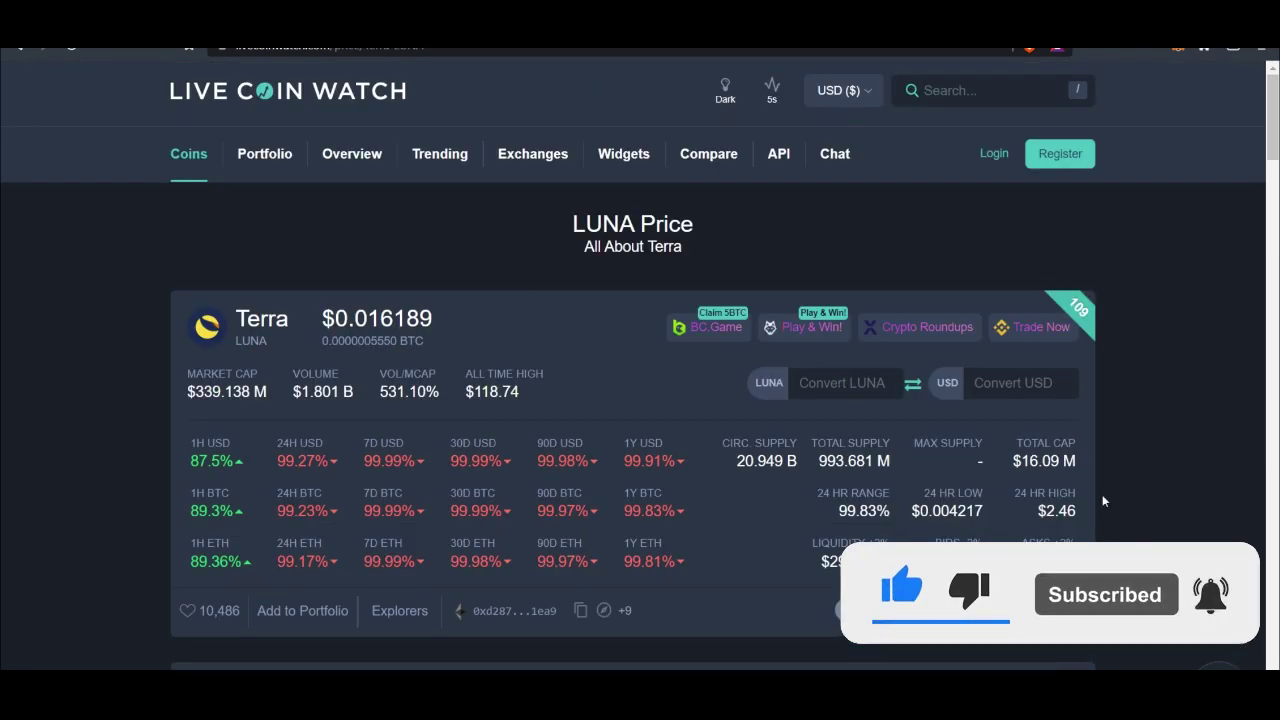
drag(459, 318, 321, 318)
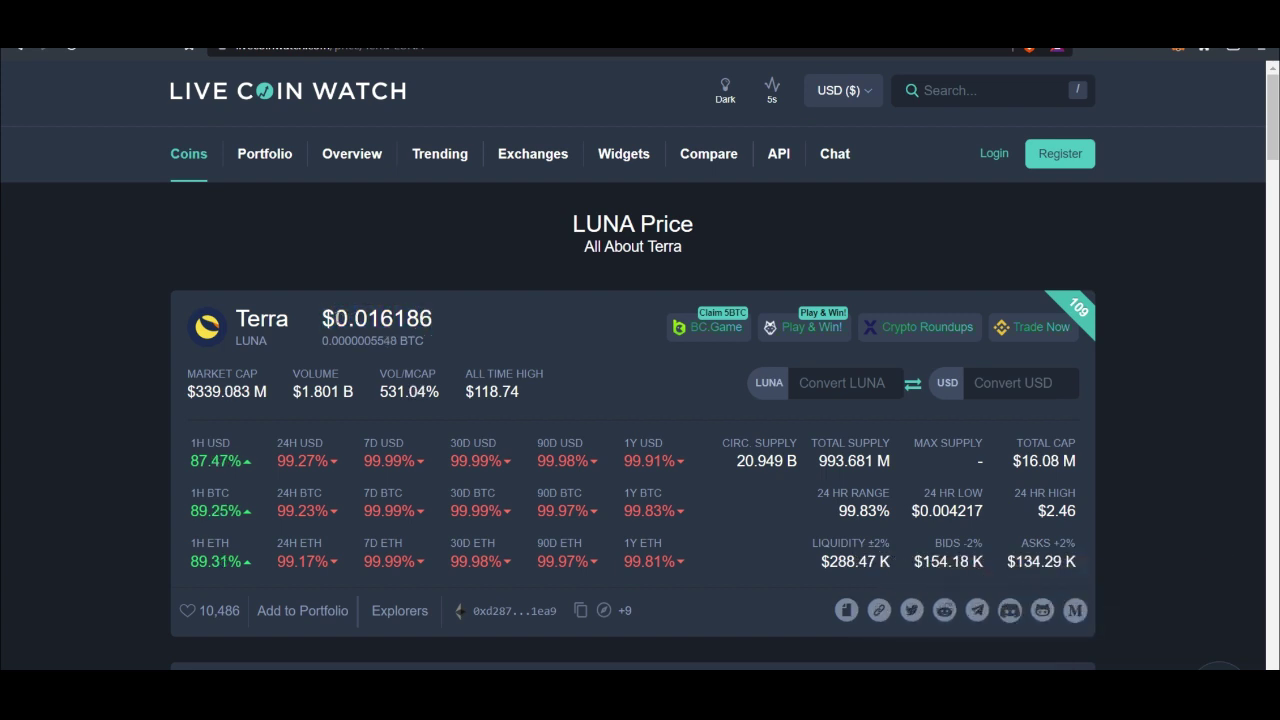
drag(334, 318, 459, 320)
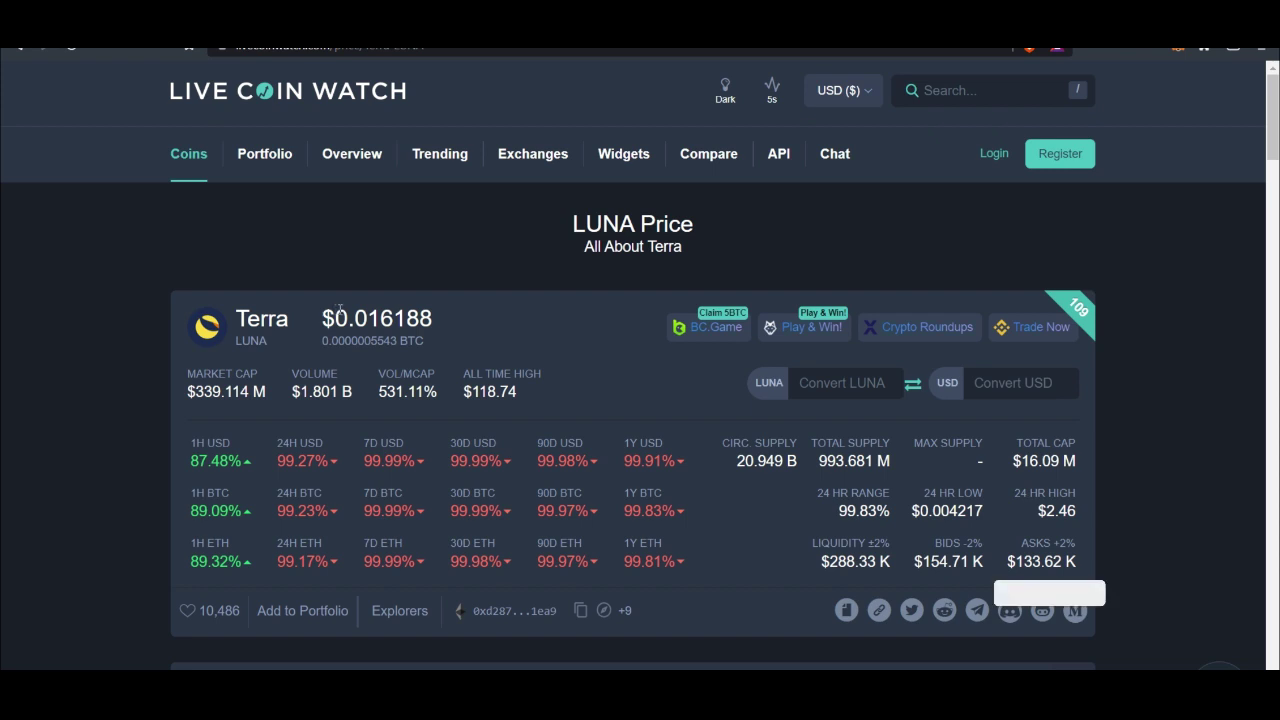
drag(334, 318, 432, 318)
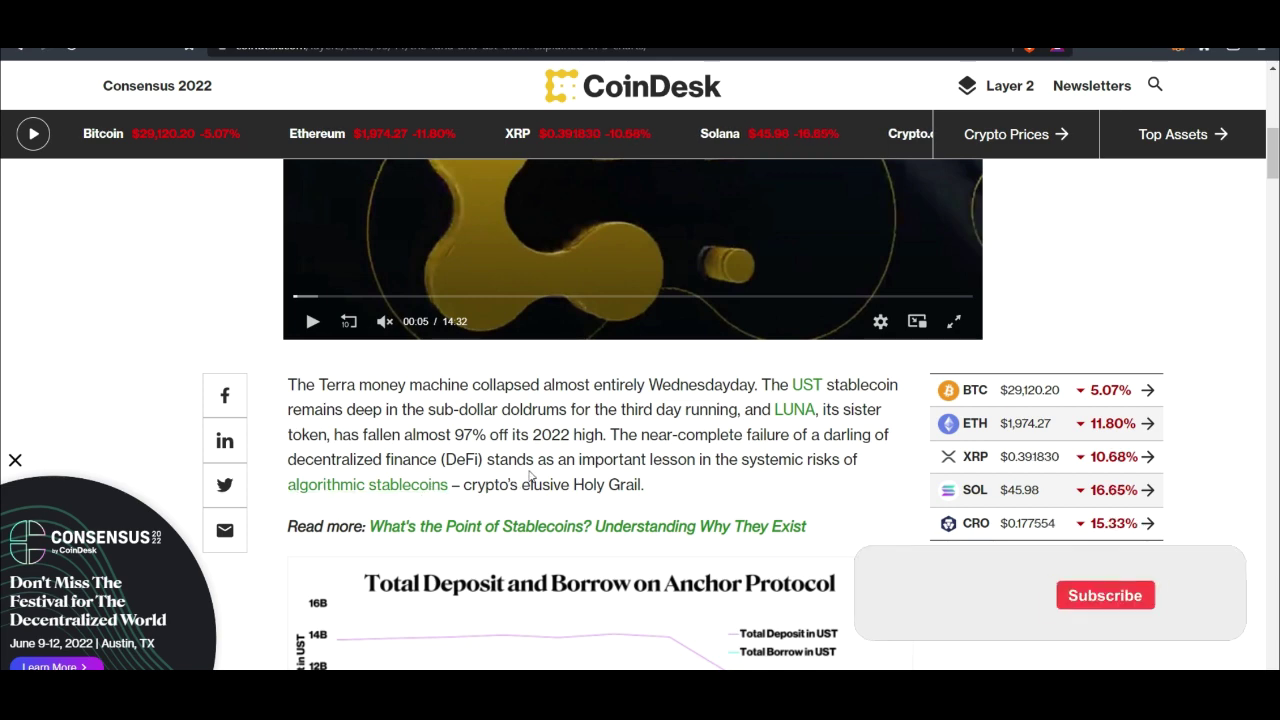
Read the CoinDesk article on the UST and LUNA collapse through the Anchor section, and view the BTCUSDT daily chart on TradingView
scroll(655, 450, down, 3)
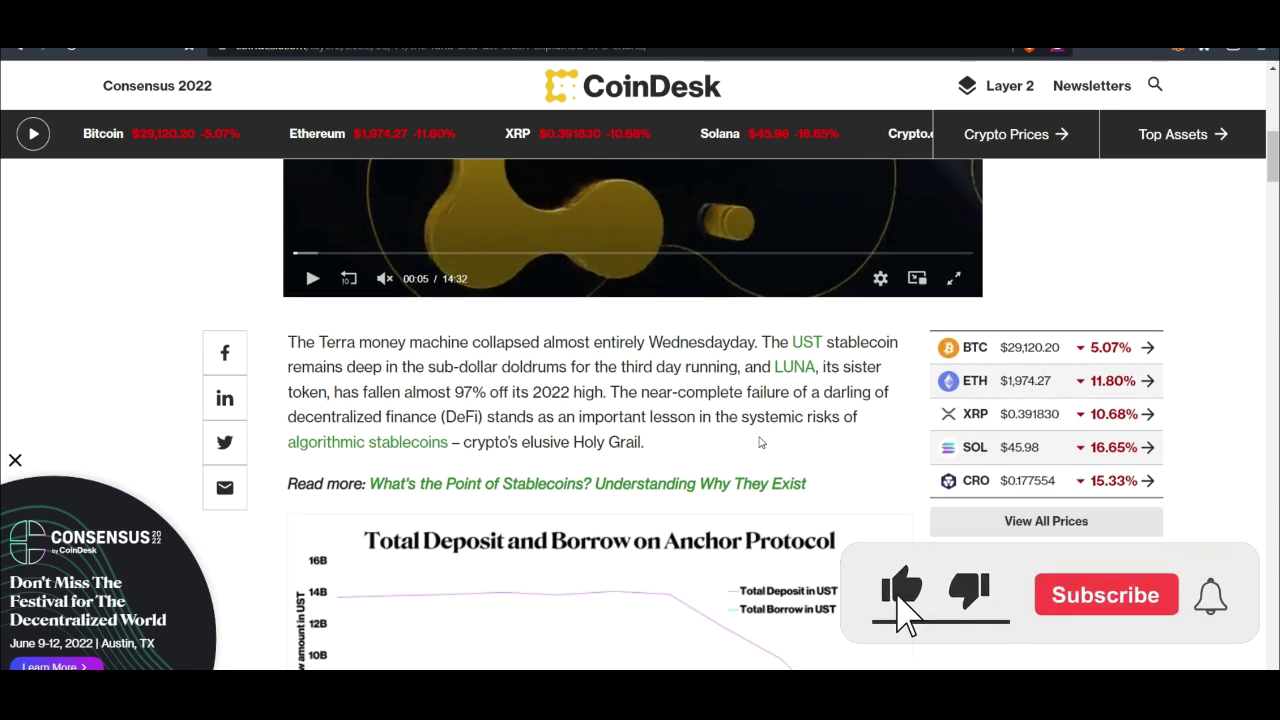
scroll(664, 440, down, 10)
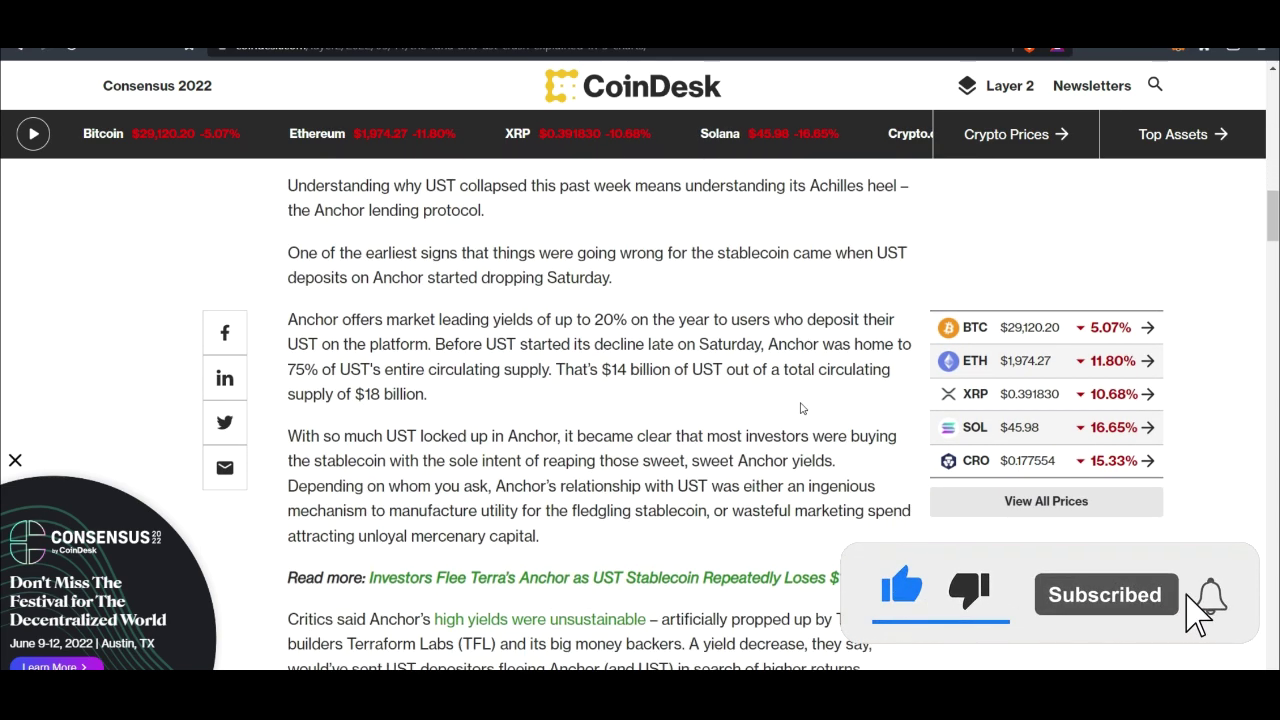
scroll(665, 382, down, 3)
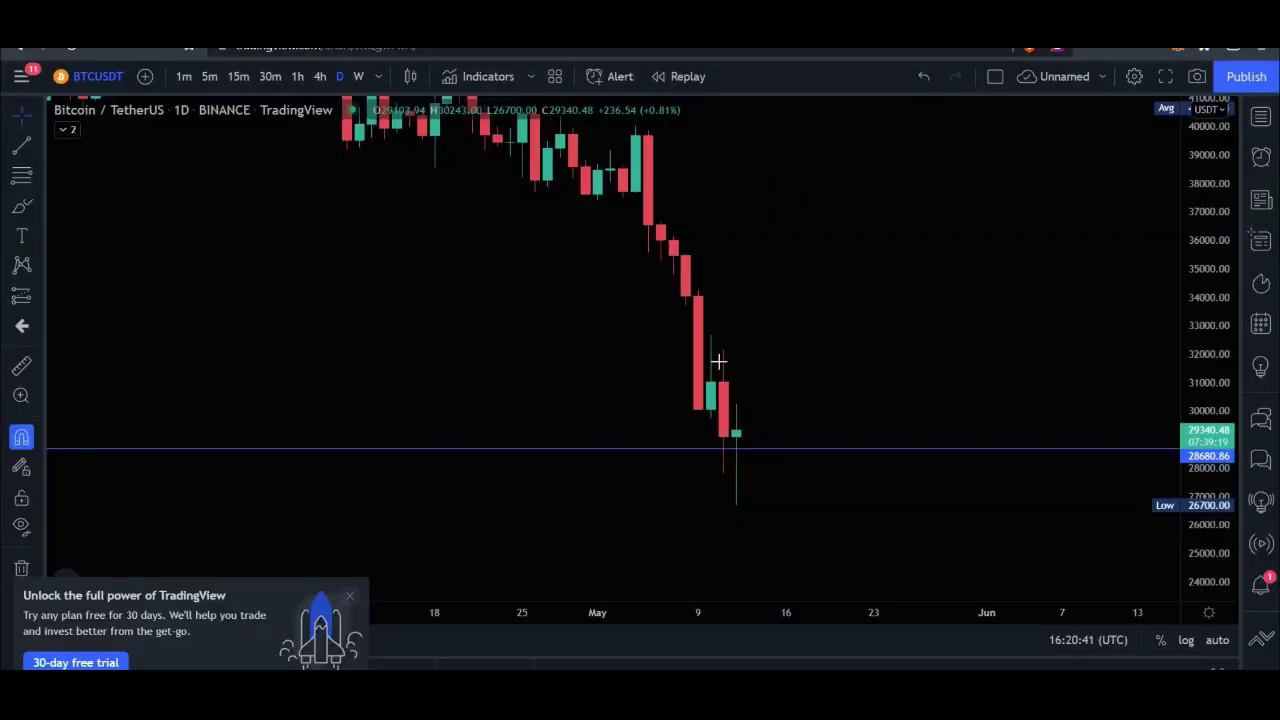
scroll(681, 349, down, 2)
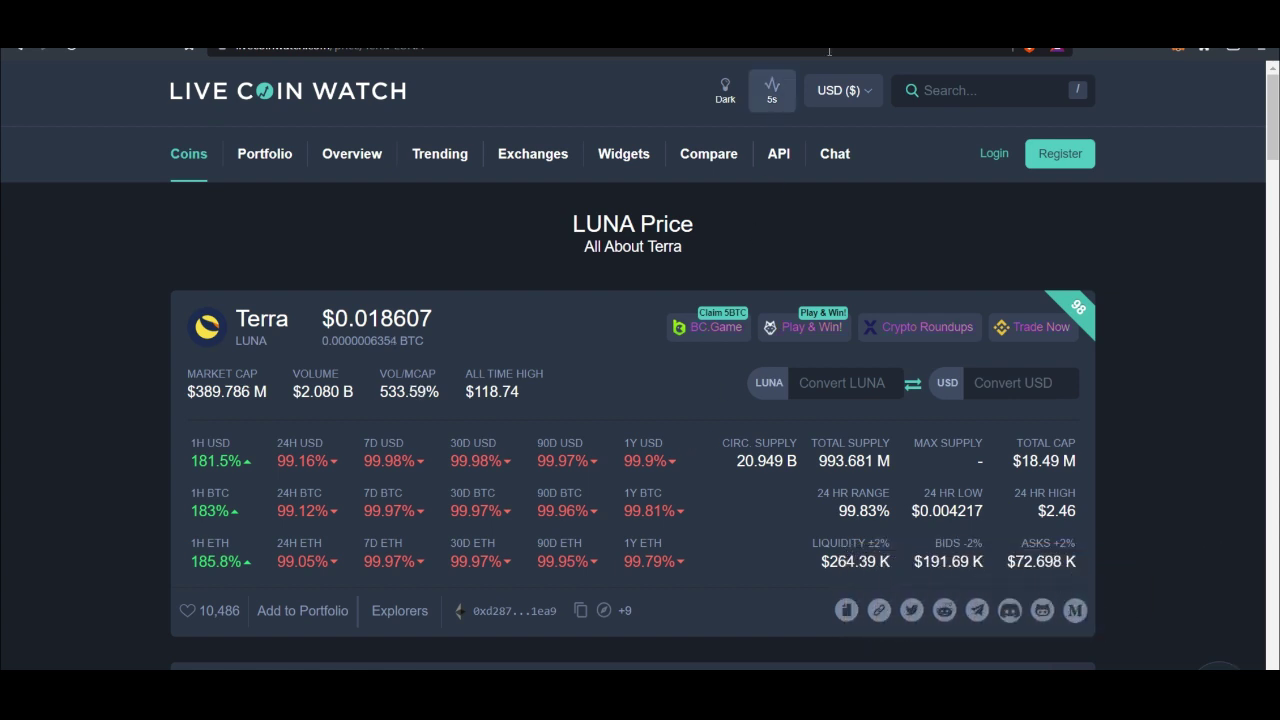
Switch to the Binance site and open its Savings page from the Earn products
click(900, 25)
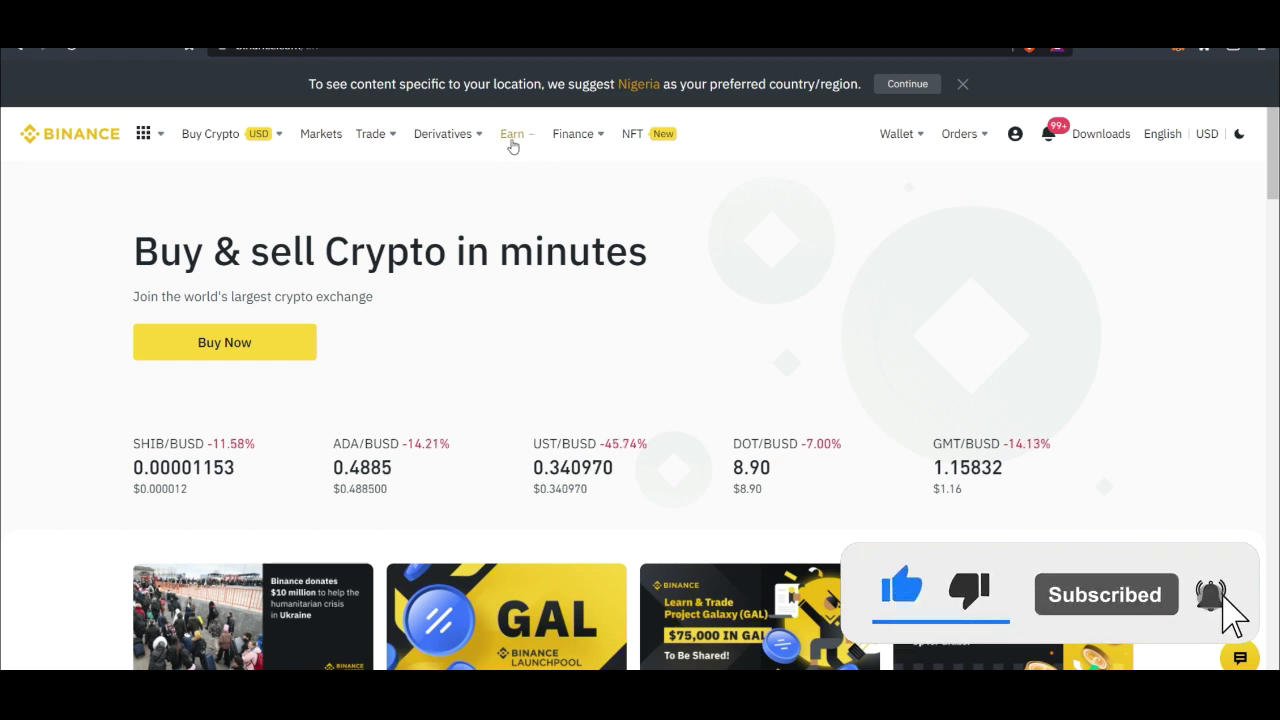
mouse_move(508, 144)
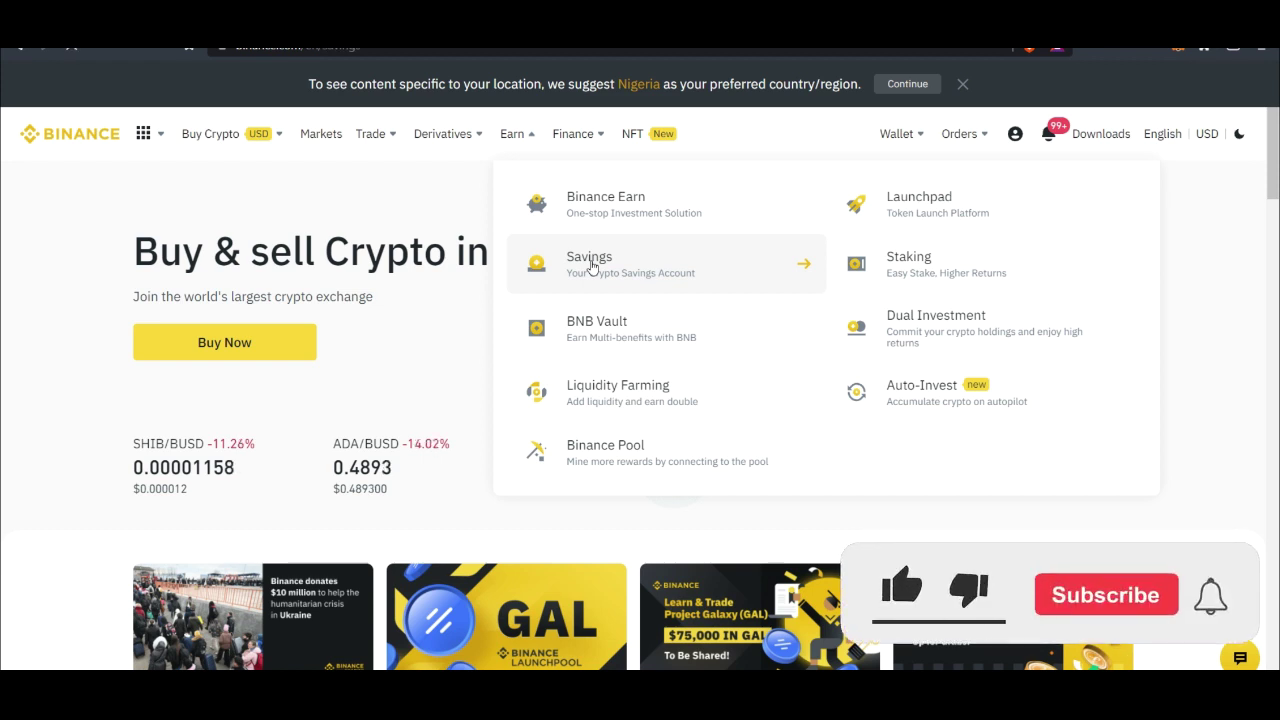
click(591, 267)
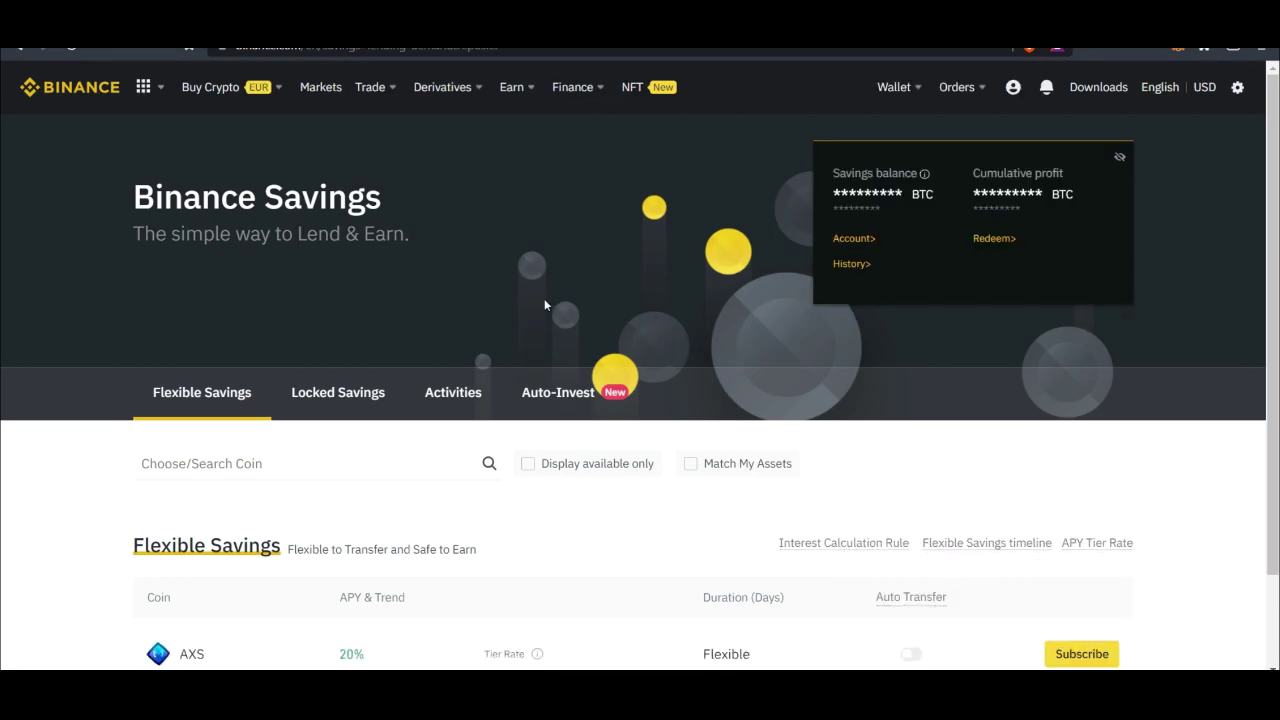
Review the Flexible Savings coins and their APY trends, and highlight the Flexible Savings heading
scroll(409, 409, down, 3)
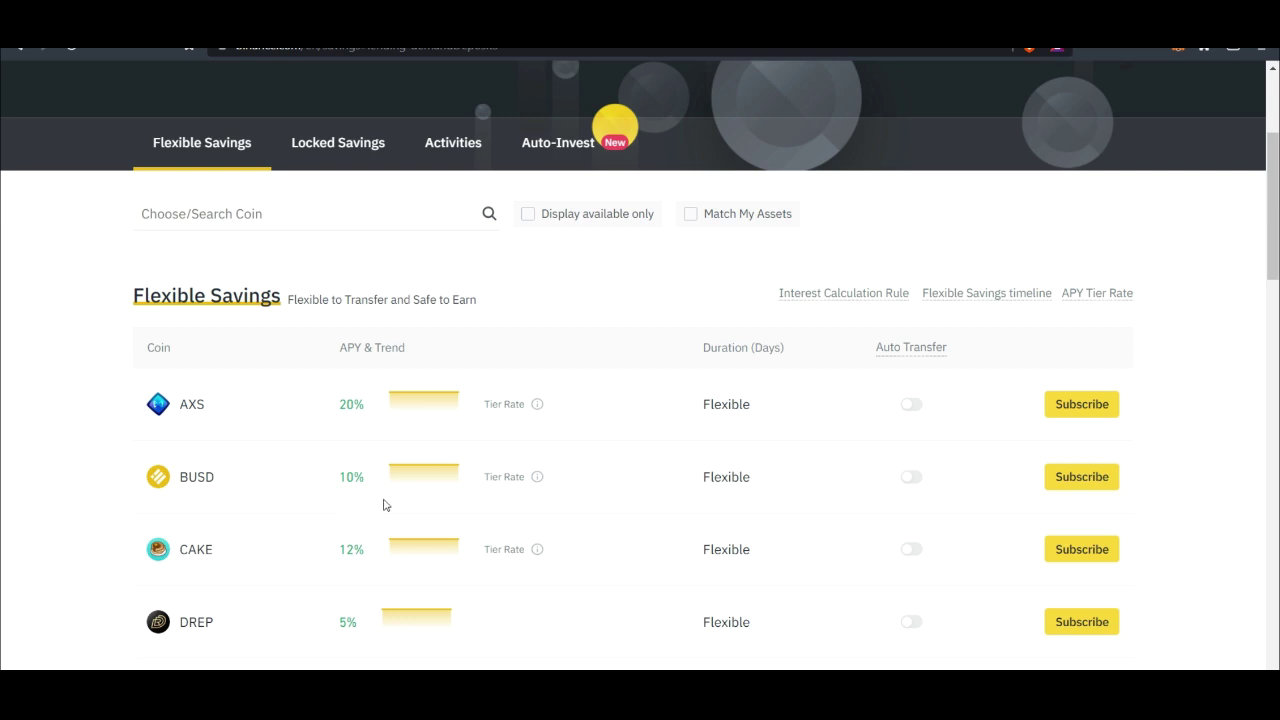
scroll(347, 540, down, 3)
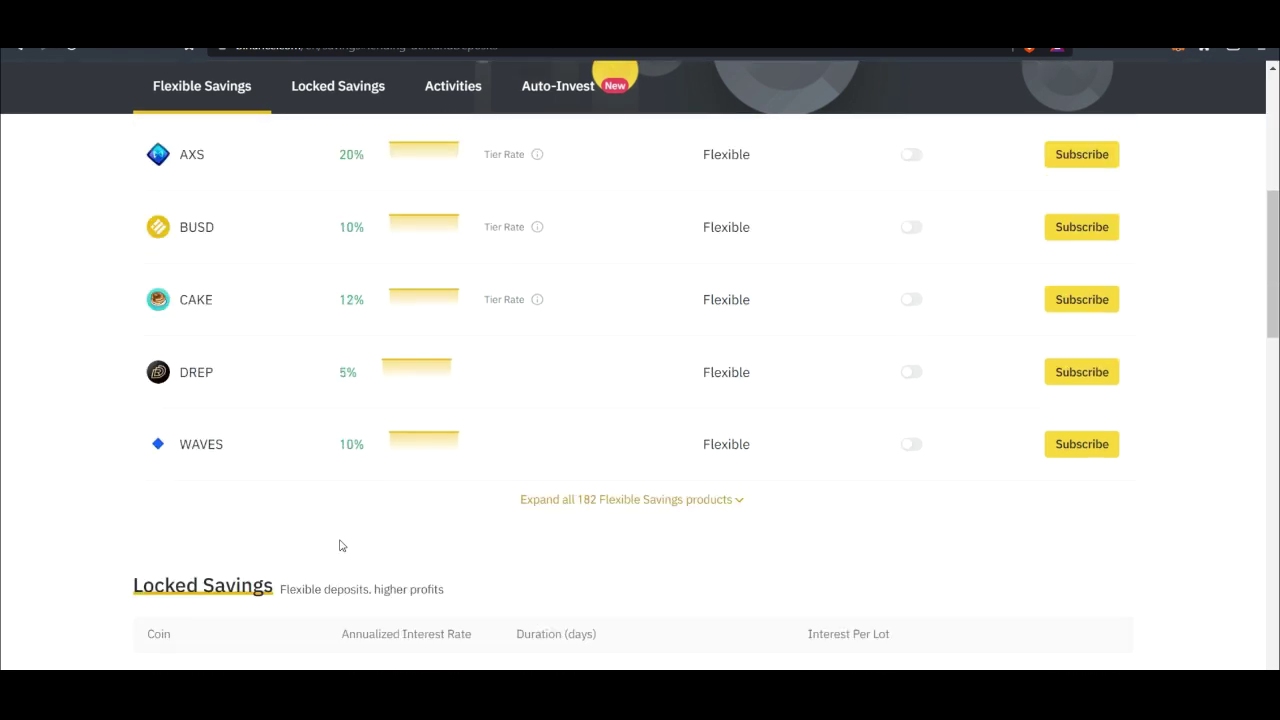
scroll(340, 555, up, 3)
mouse_move(425, 480)
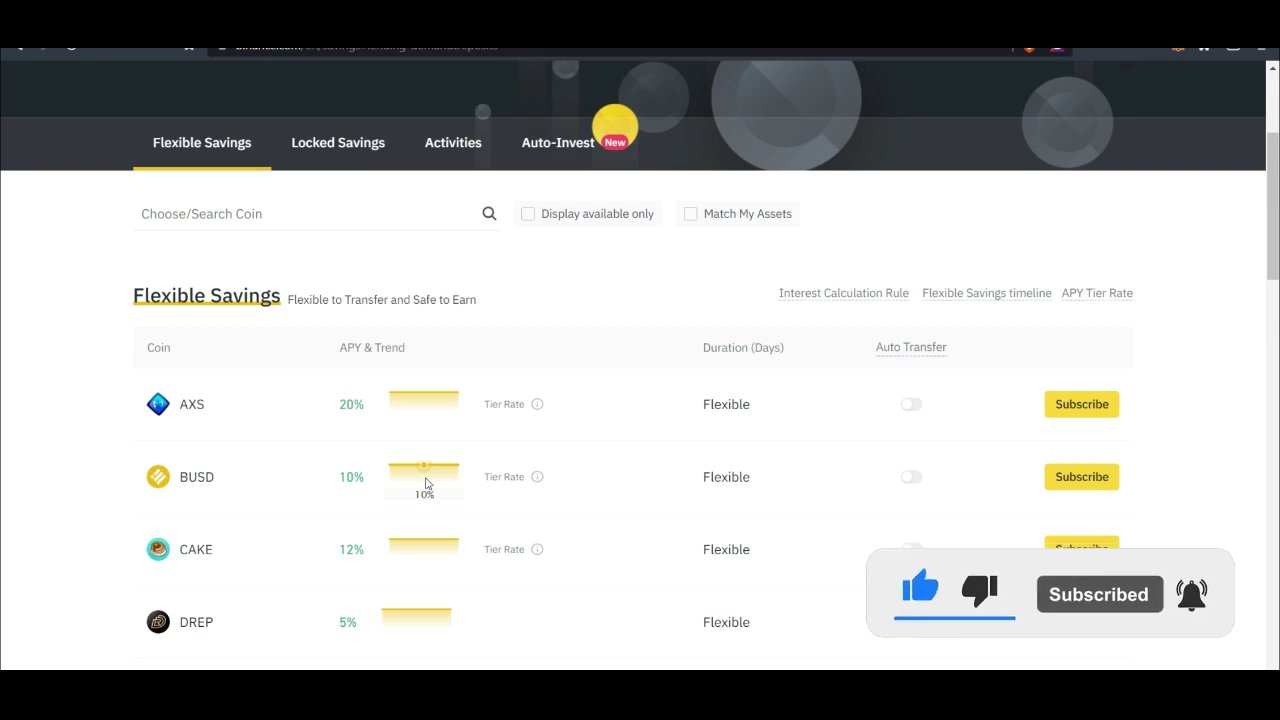
drag(124, 300, 129, 327)
scroll(88, 368, up, 2)
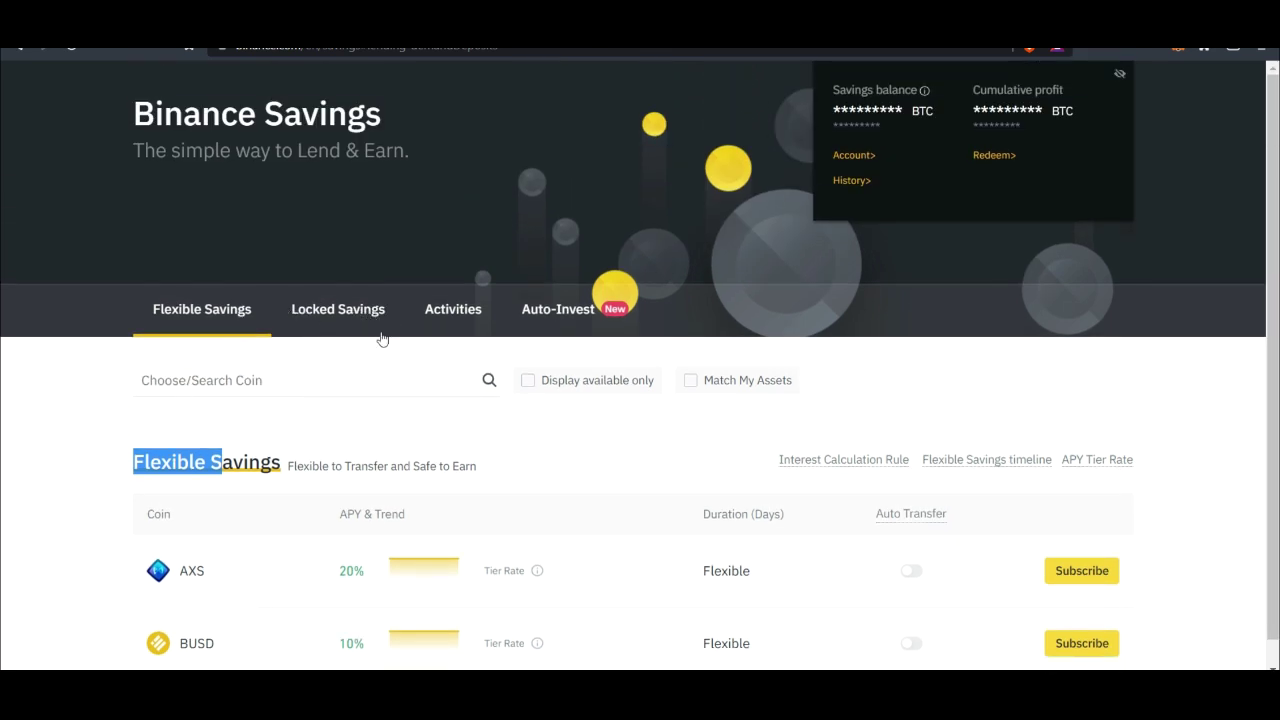
Show the Locked Savings products and review their interest rates and lock durations
click(338, 310)
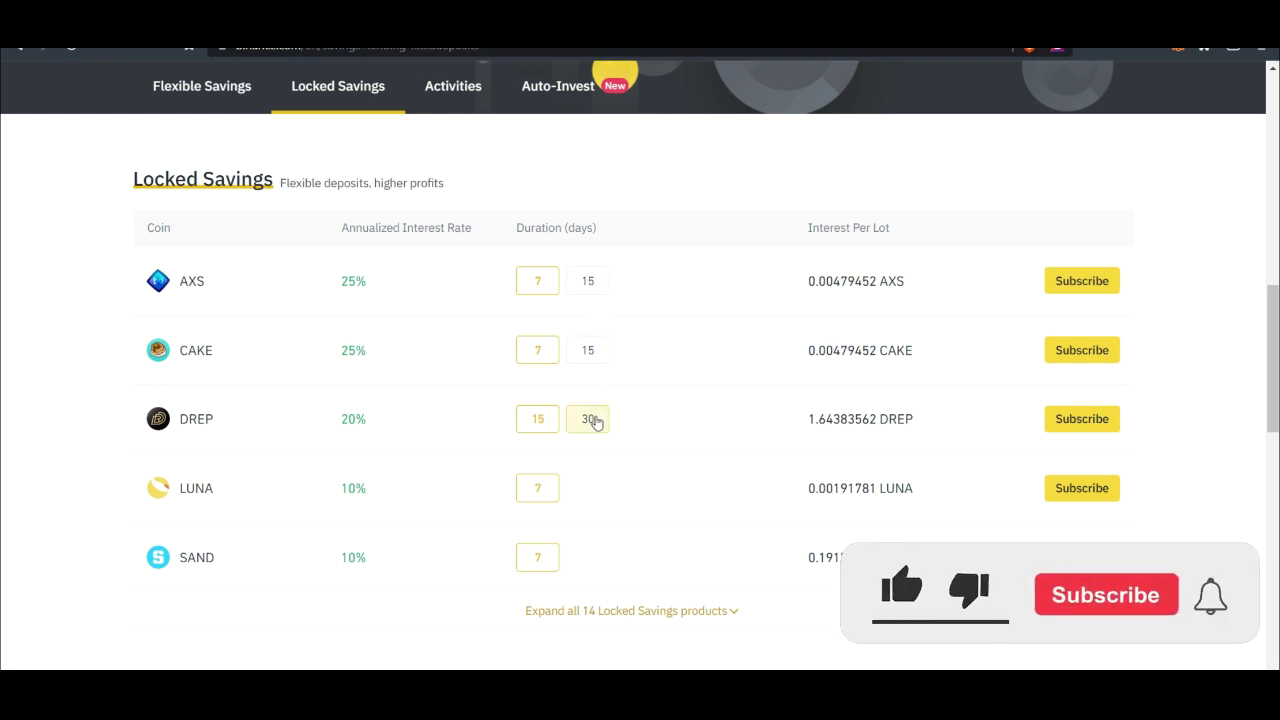
scroll(595, 422, down, 2)
scroll(446, 397, up, 1)
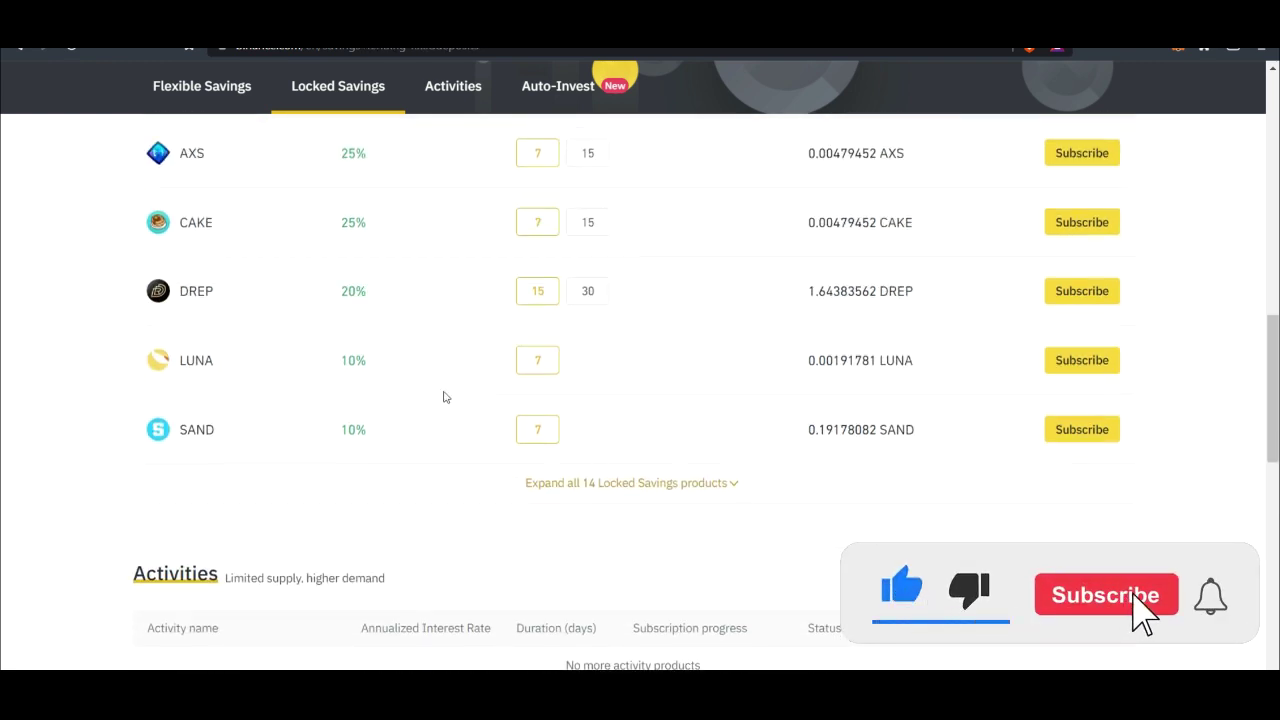
Search the savings products for luna and highlight the LUNA APY under Flexible Savings
scroll(446, 397, up, 3)
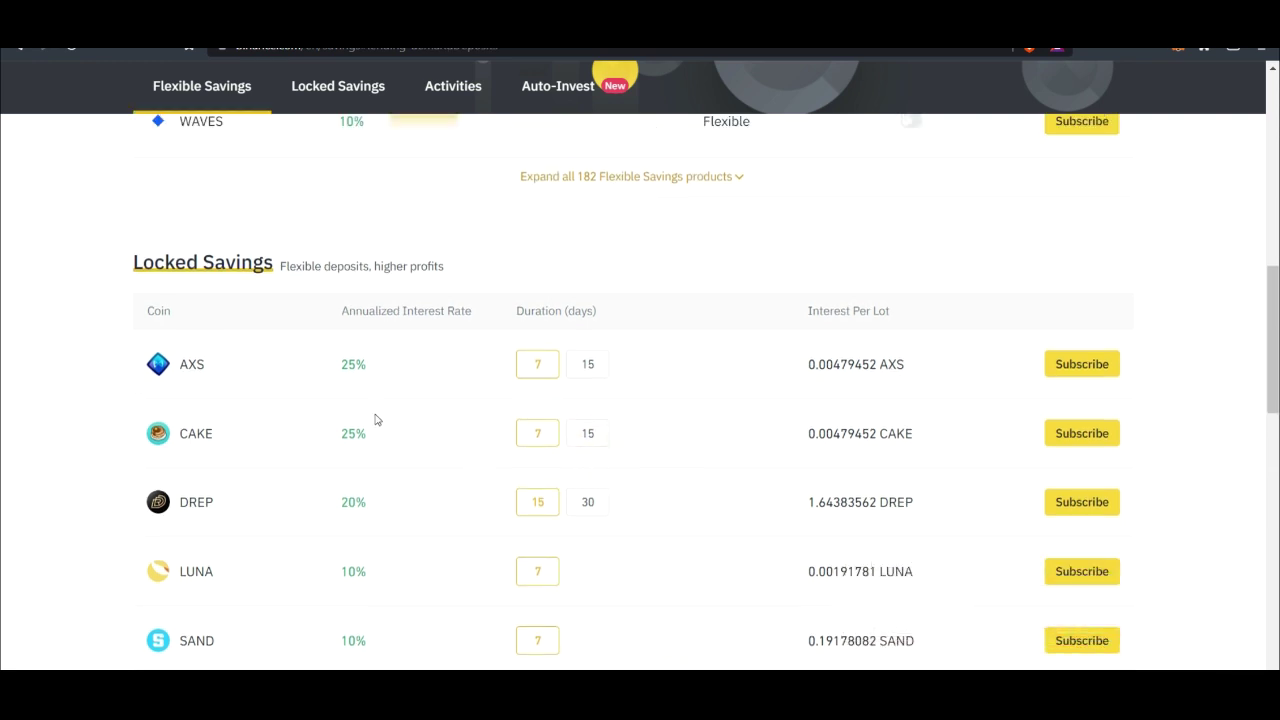
scroll(388, 376, up, 4)
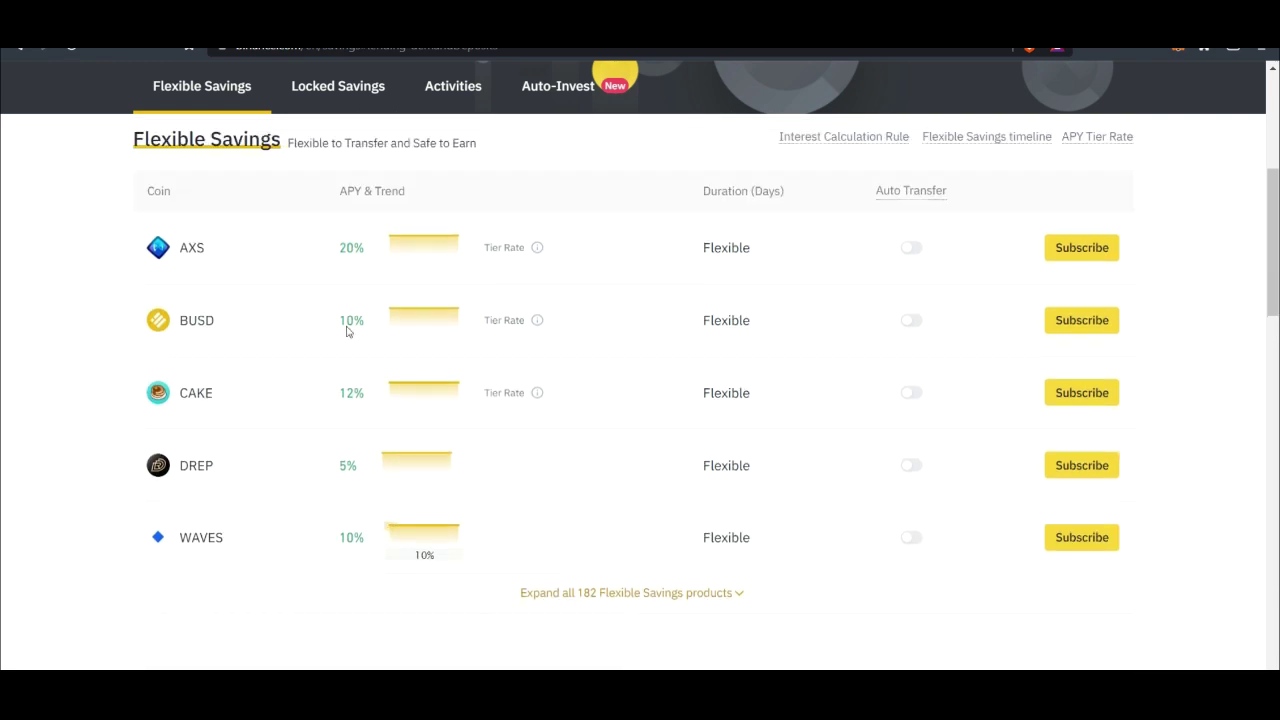
scroll(248, 260, up, 3)
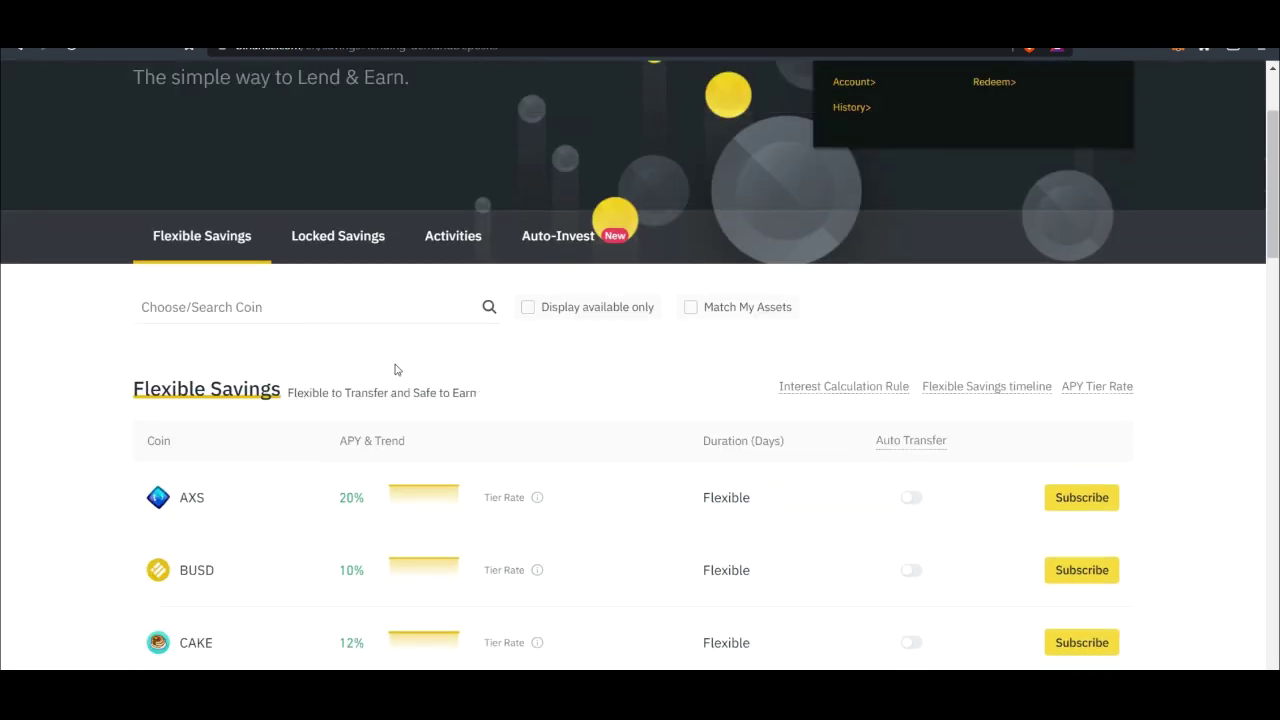
click(316, 313)
text(lun)
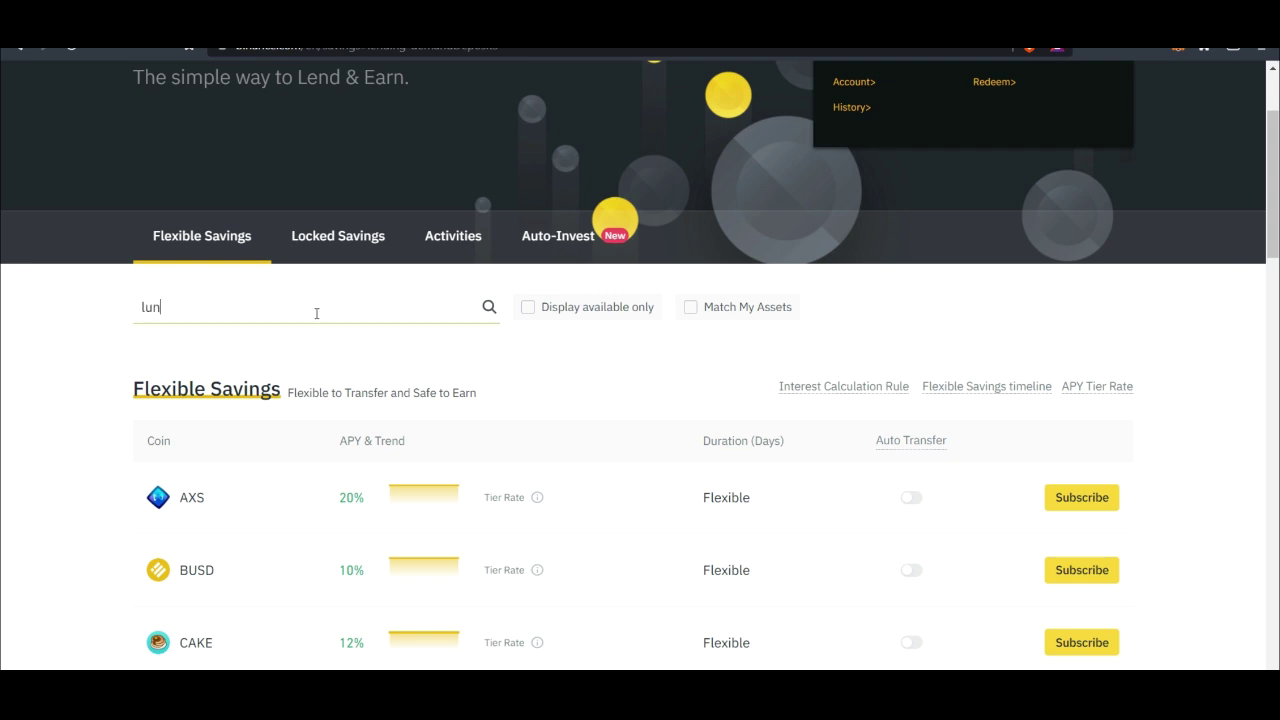
text(a)
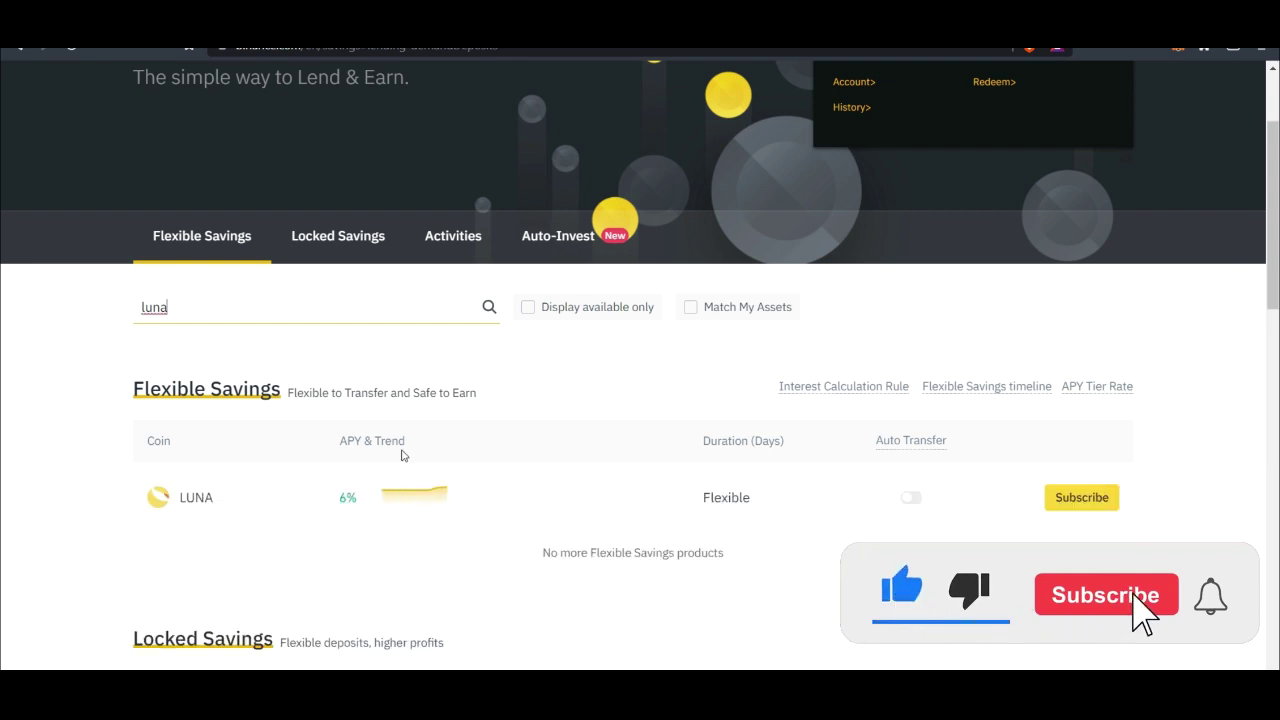
scroll(402, 455, down, 1)
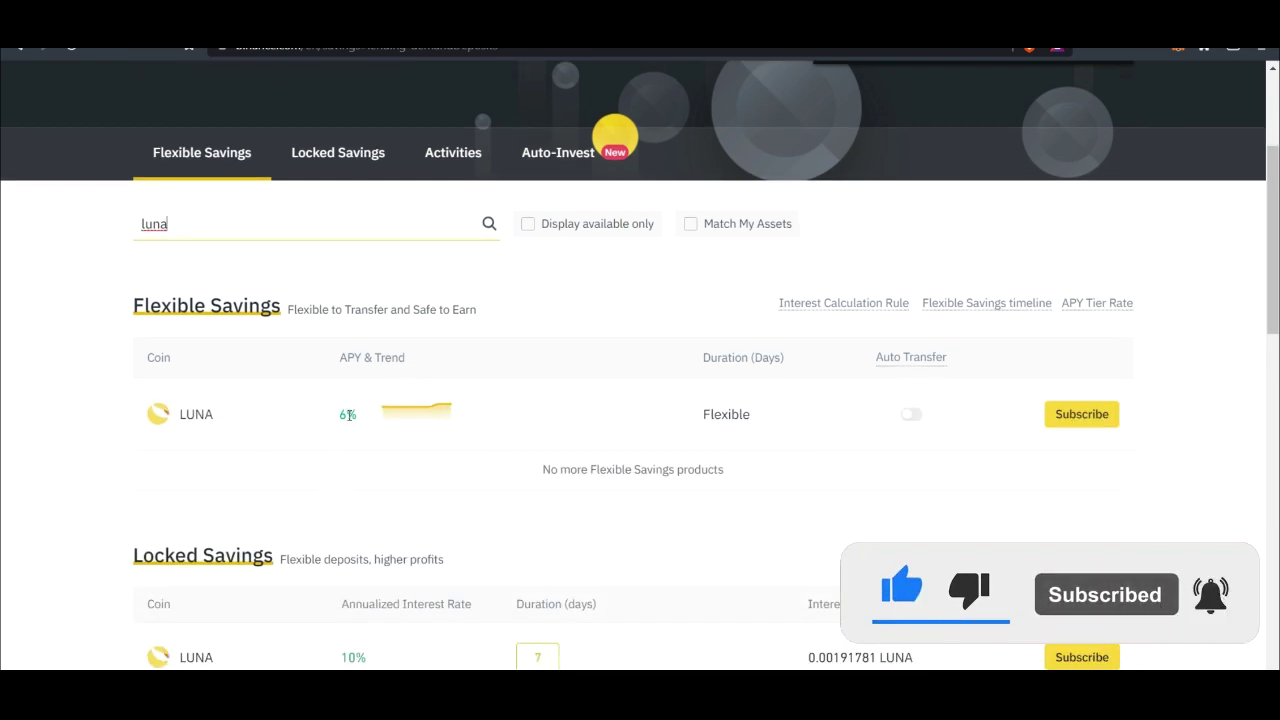
drag(325, 420, 362, 423)
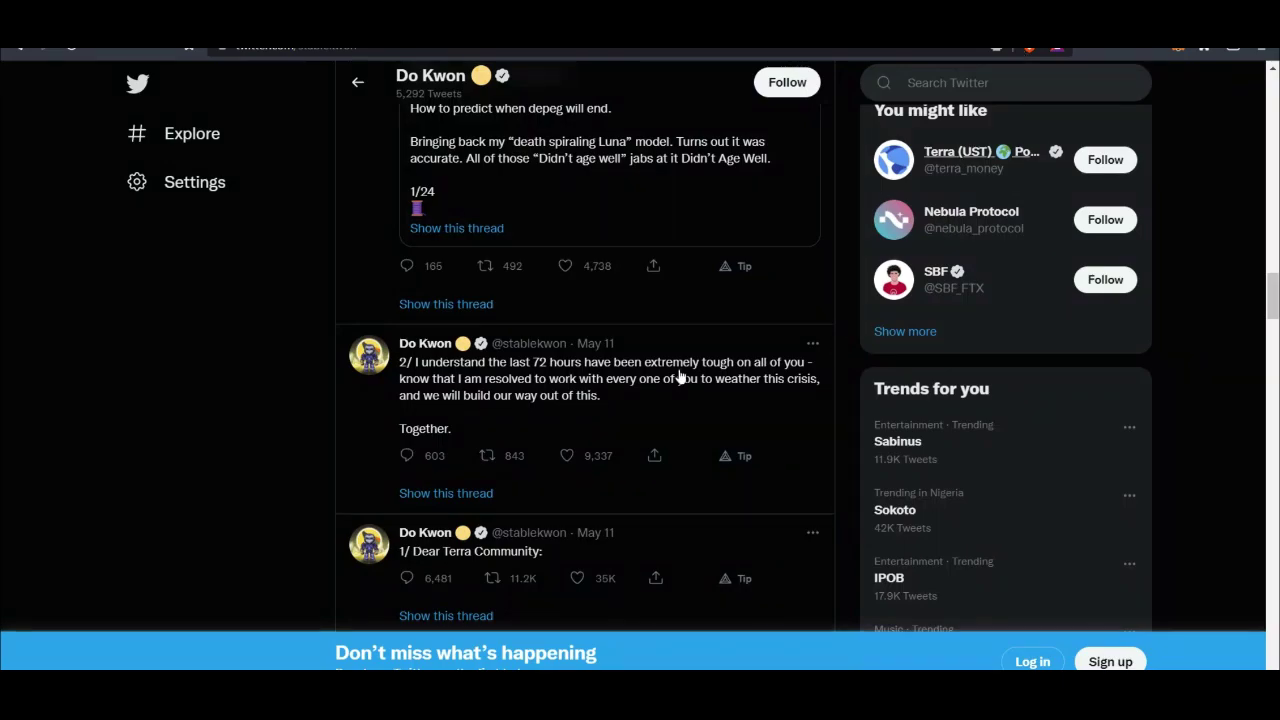
Read up through Do Kwon's May 11 tweets on the UST depeg and the price stabilization mechanism
scroll(628, 381, up, 2)
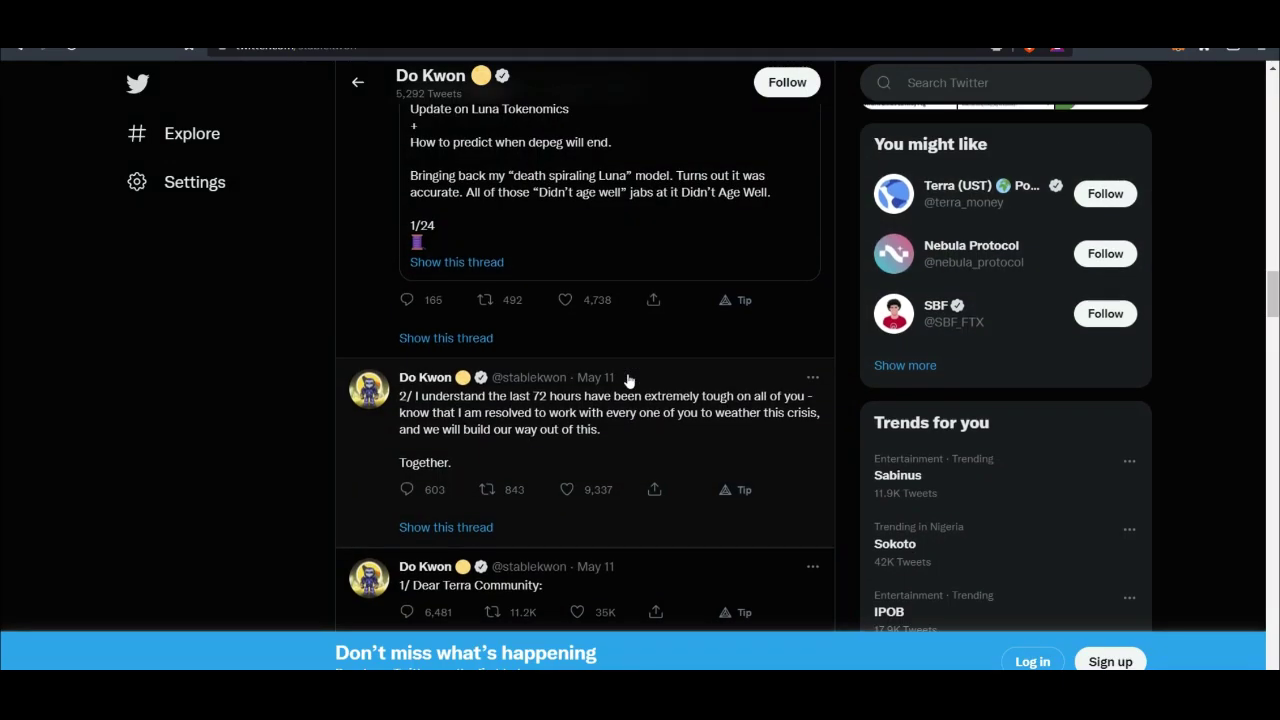
scroll(628, 381, up, 4)
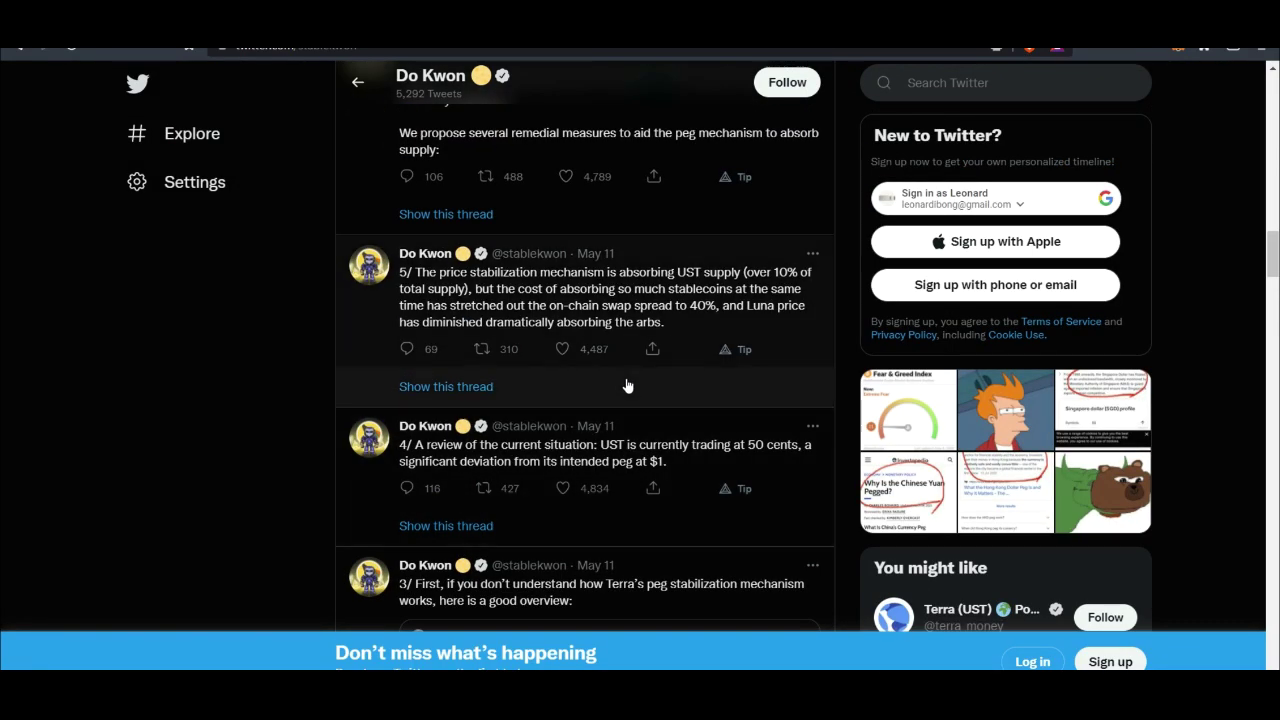
scroll(624, 385, up, 4)
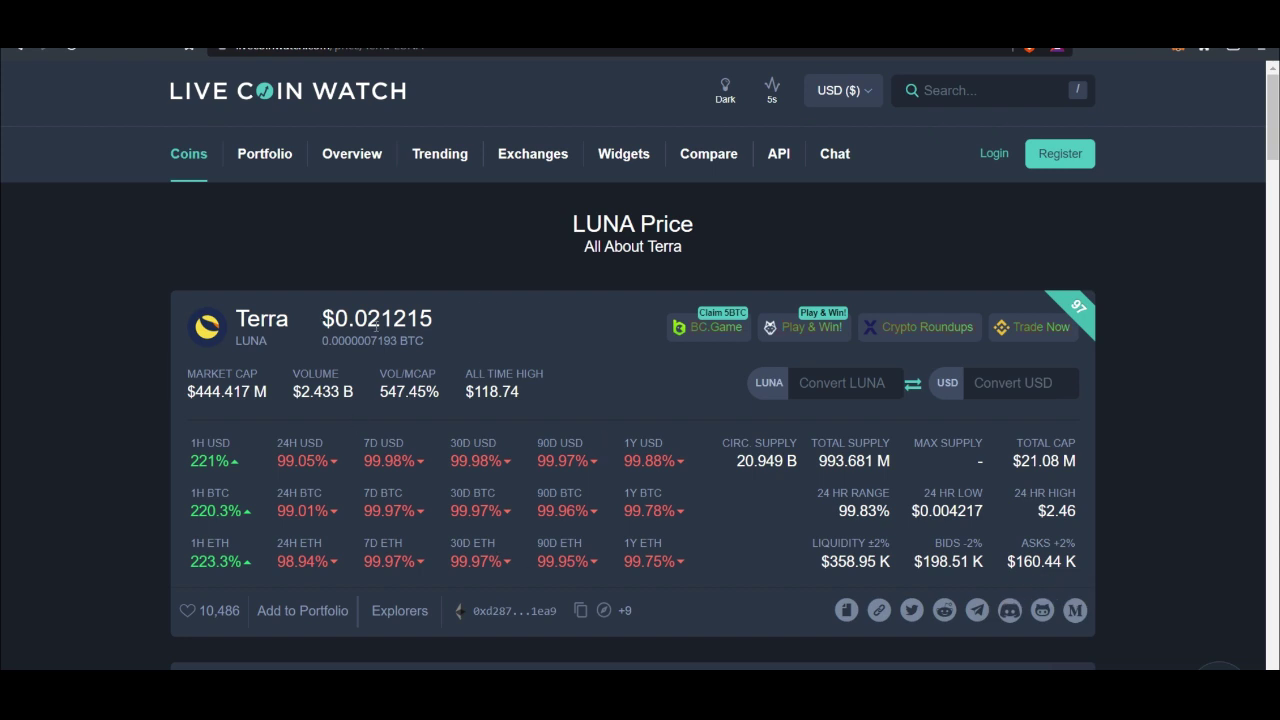
Highlight LUNA's price on Live Coin Watch, and return to Twitter to review Do Kwon's tweets on the proposed remedial measures
drag(433, 328, 326, 328)
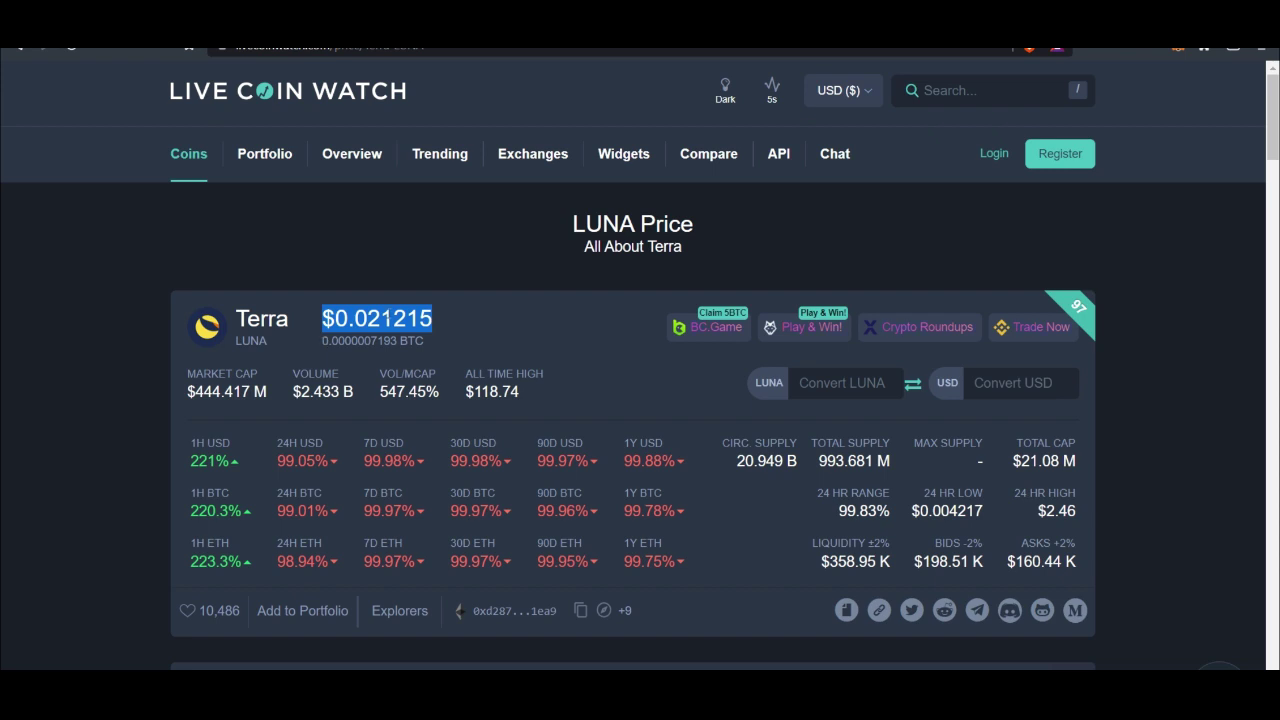
key(ctrl+Tab)
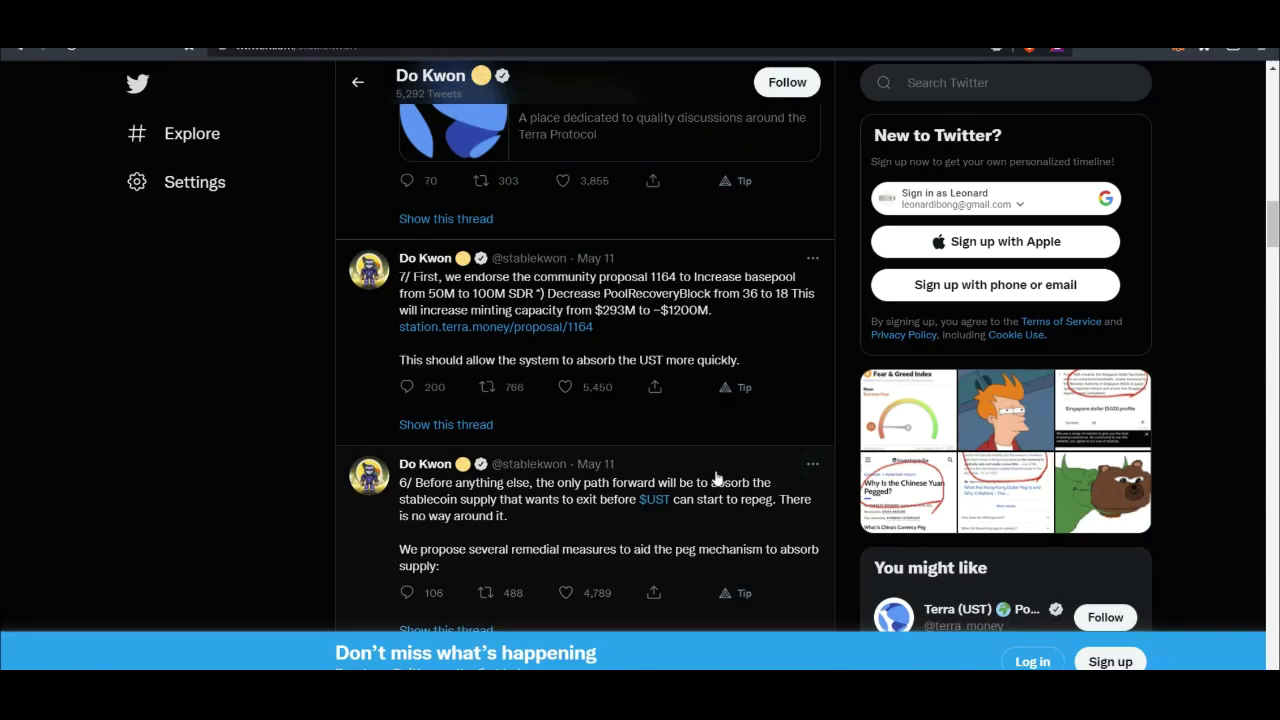
scroll(700, 395, up, 5)
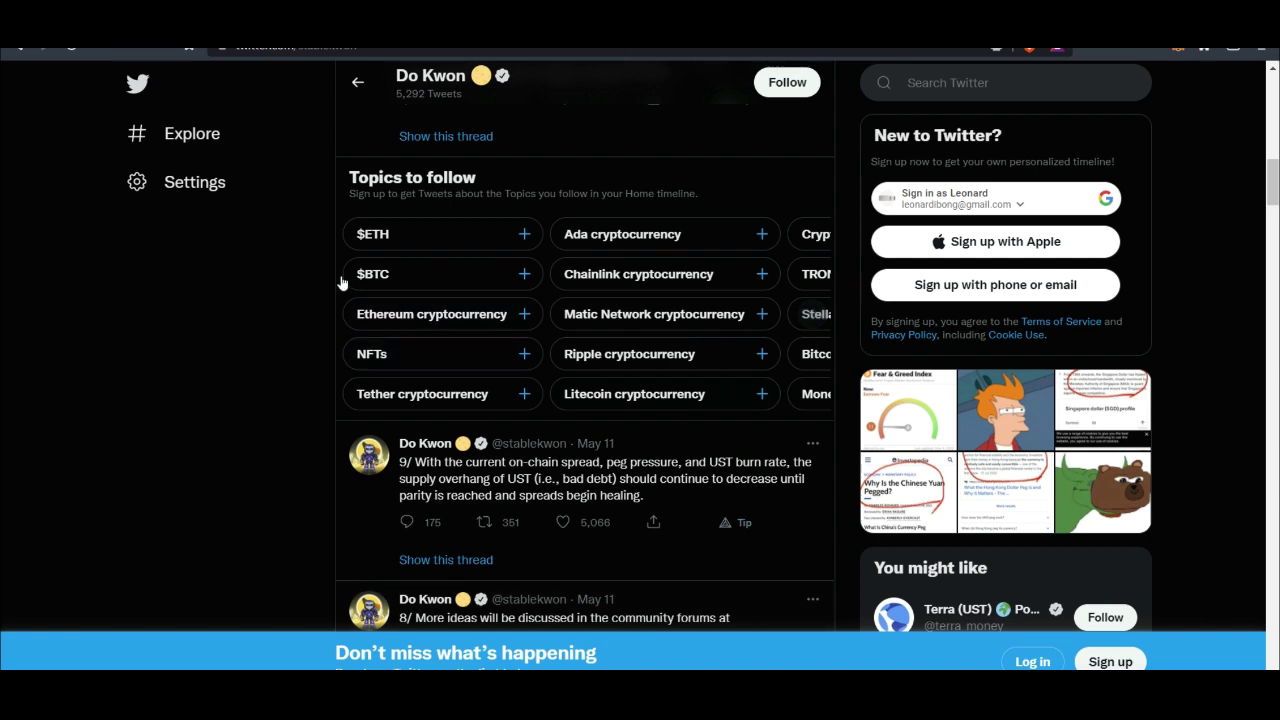
scroll(709, 503, down, 6)
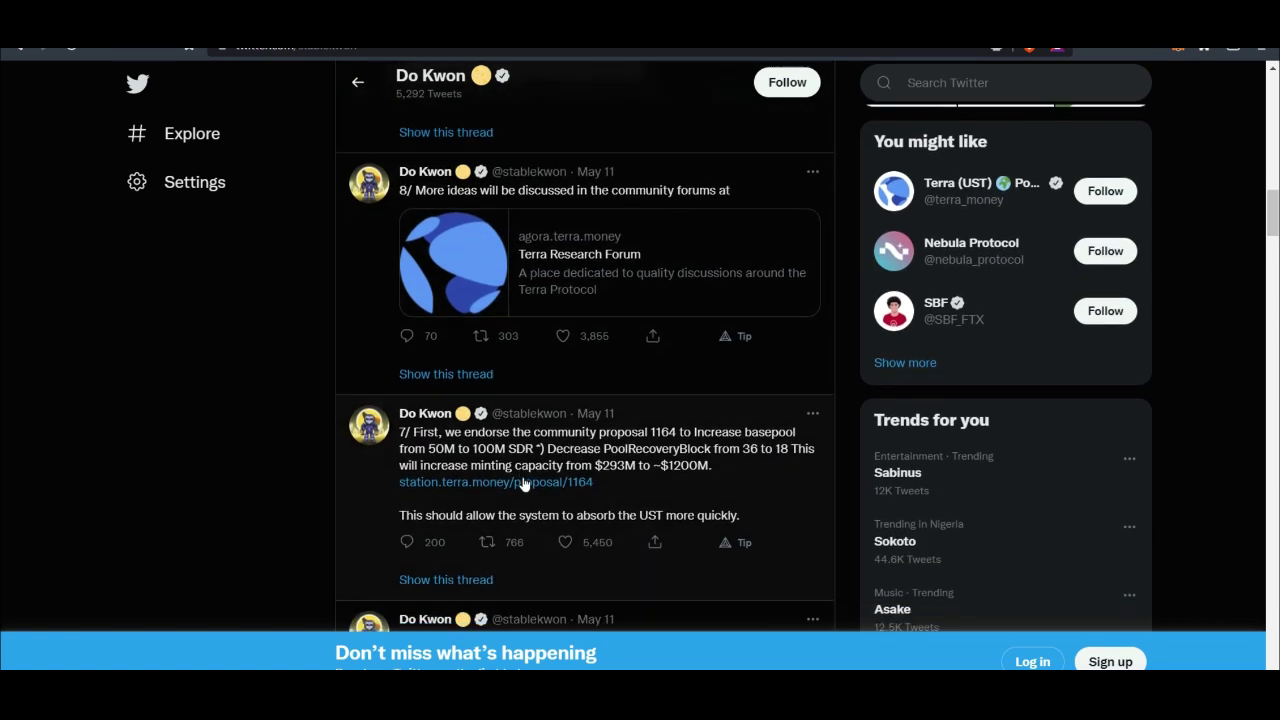
scroll(475, 480, down, 7)
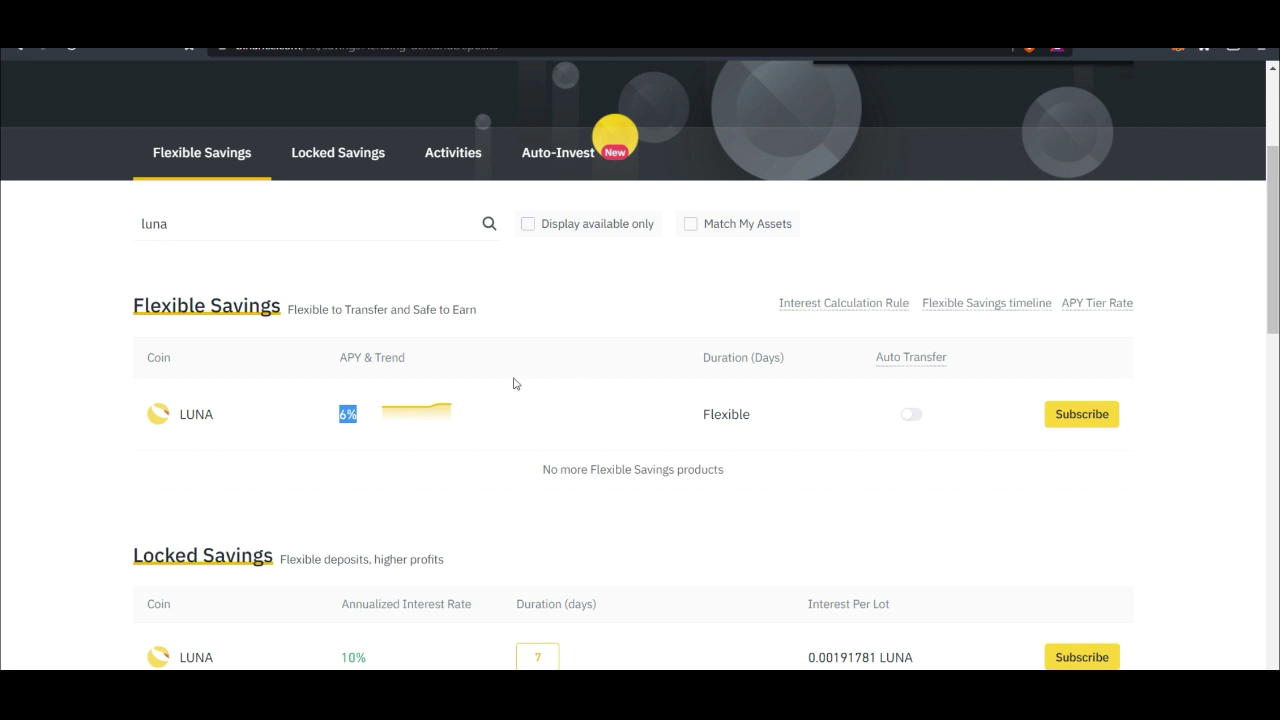
Review LUNA's savings offers on the Binance Savings page and highlight its Flexible Savings APY
scroll(514, 383, down, 1)
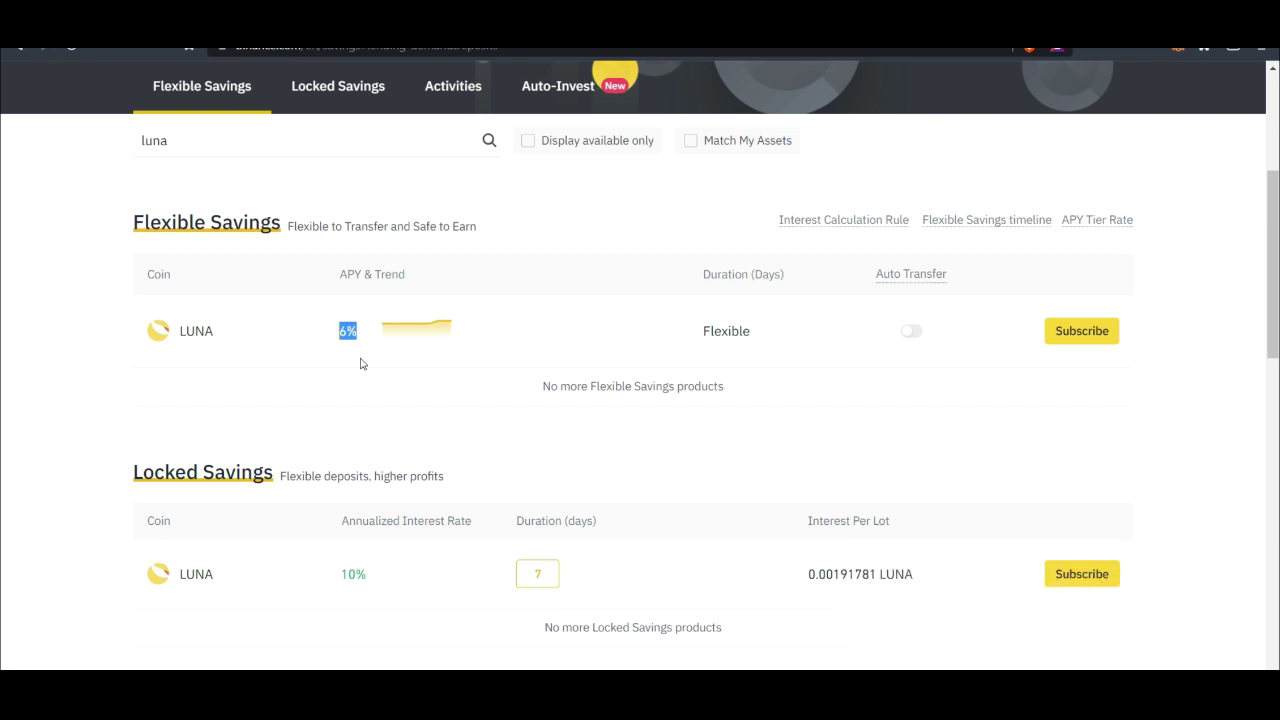
click(95, 342)
drag(318, 345, 390, 347)
click(68, 351)
click(1078, 338)
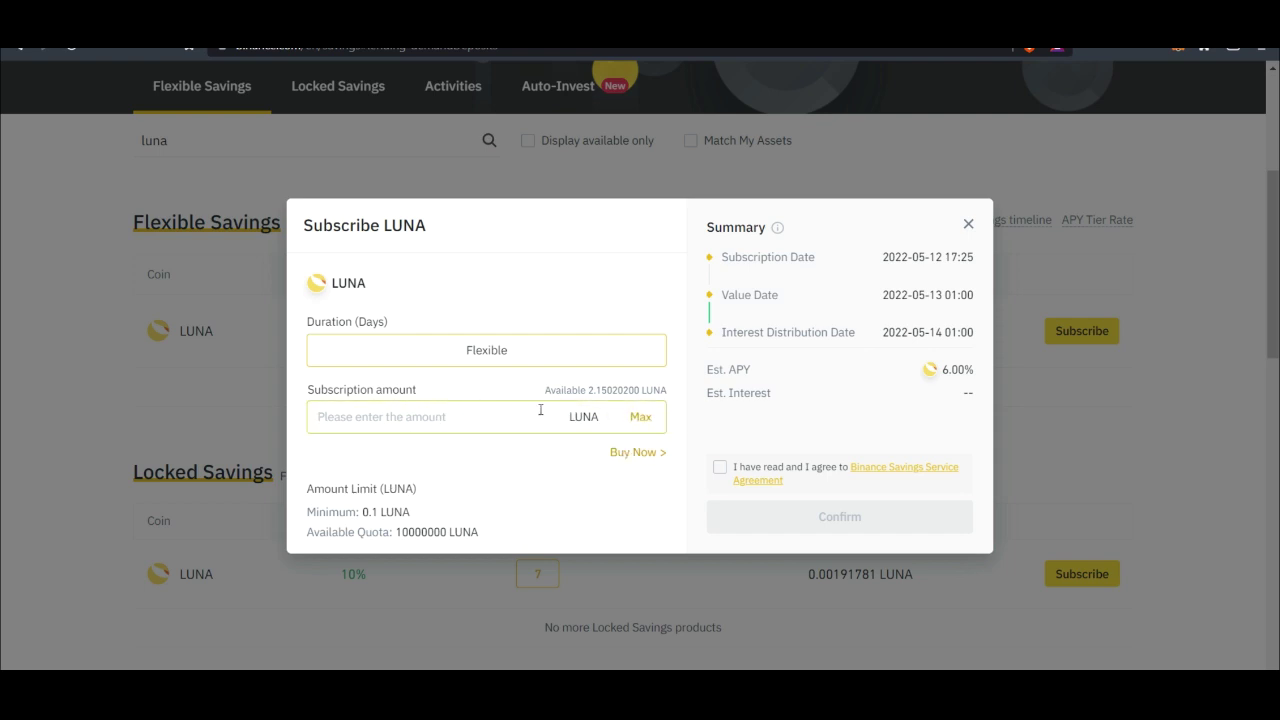
drag(591, 388, 655, 386)
click(638, 416)
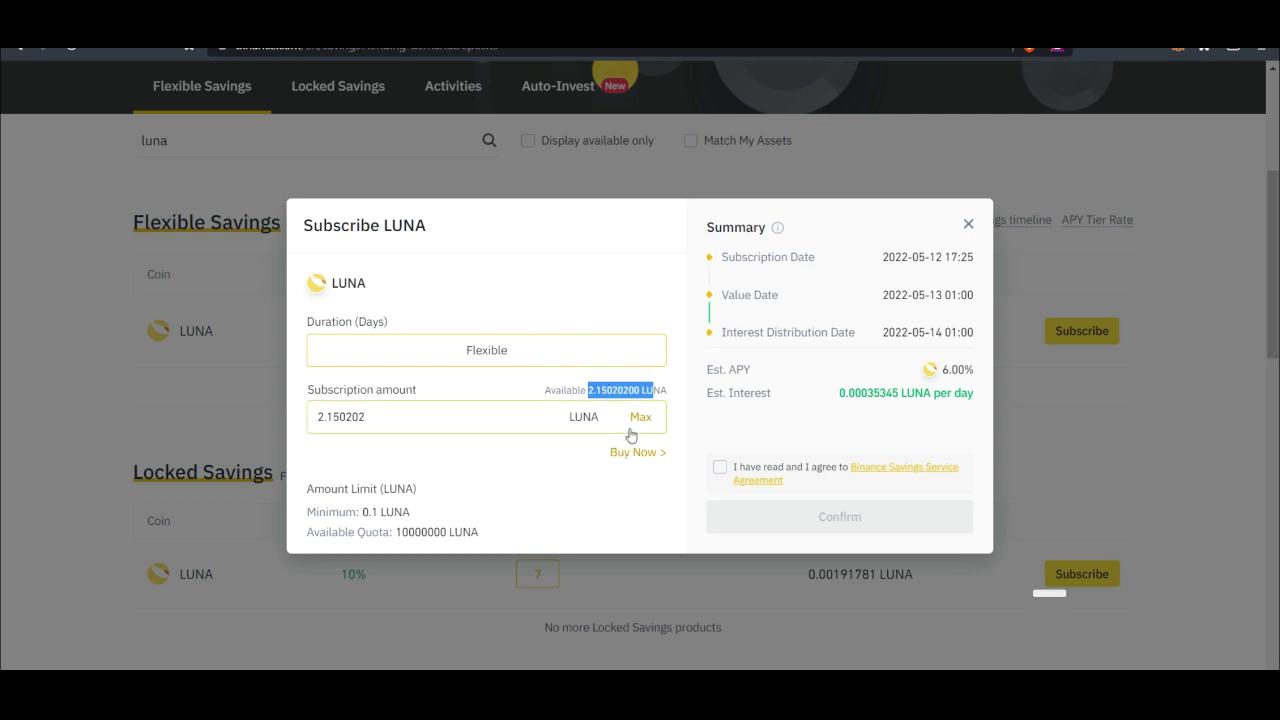
click(249, 434)
click(968, 225)
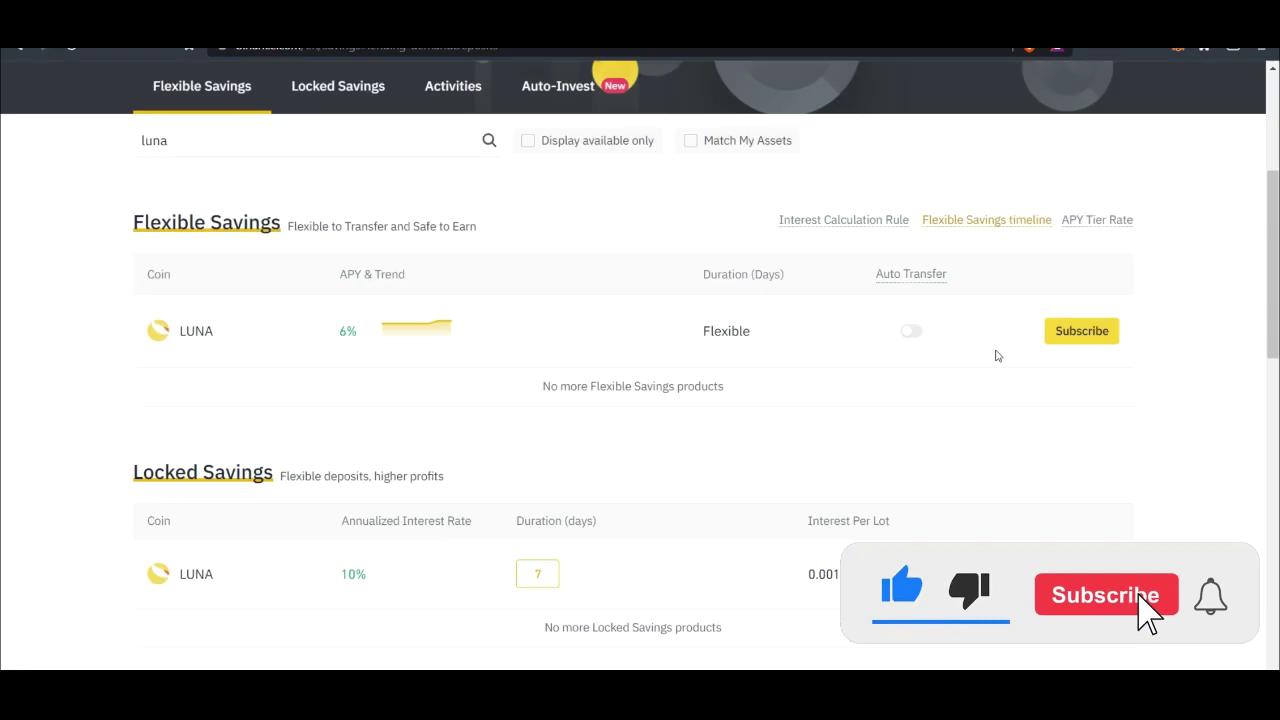
Read the Auto Transfer explanation for LUNA's Flexible Savings and dismiss it
click(912, 332)
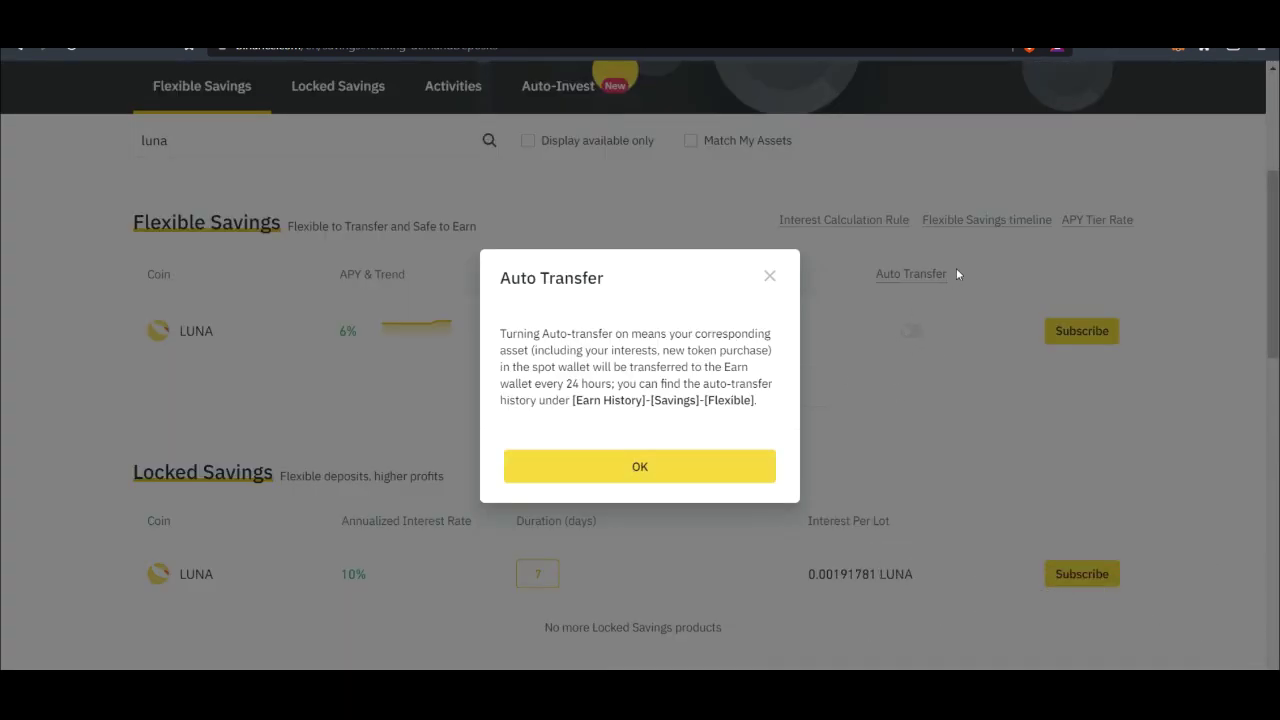
click(675, 477)
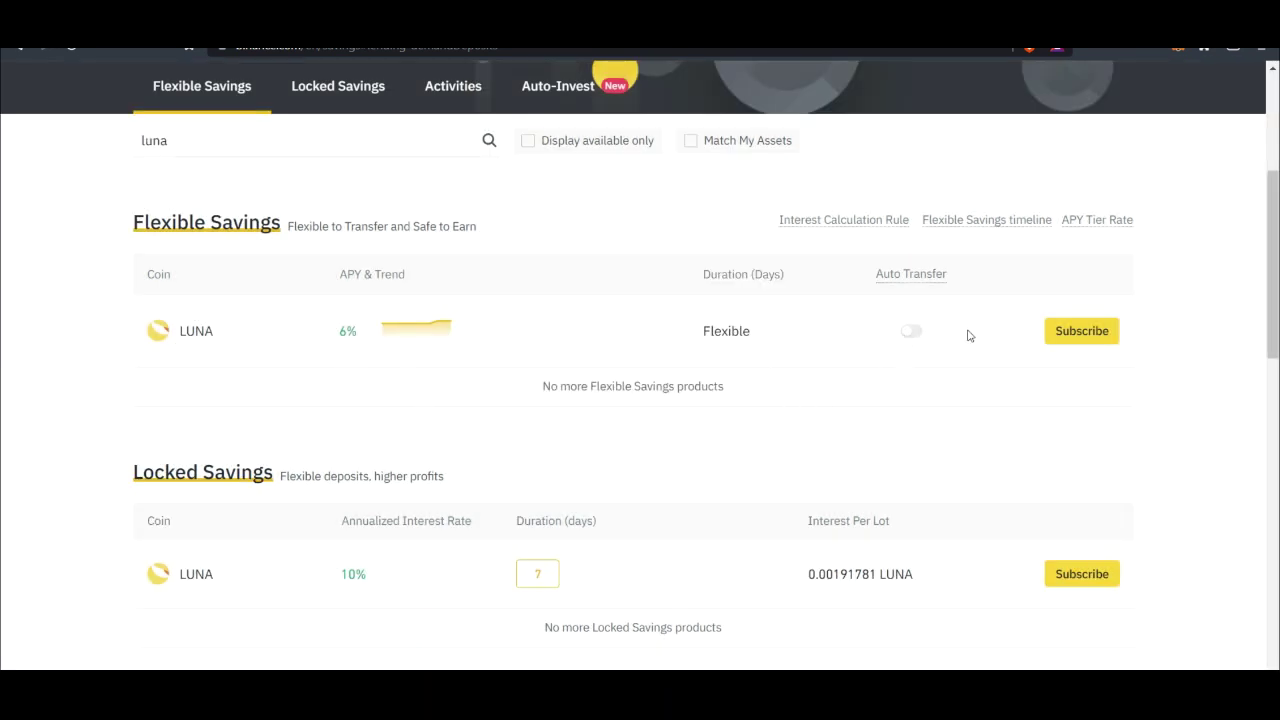
click(911, 332)
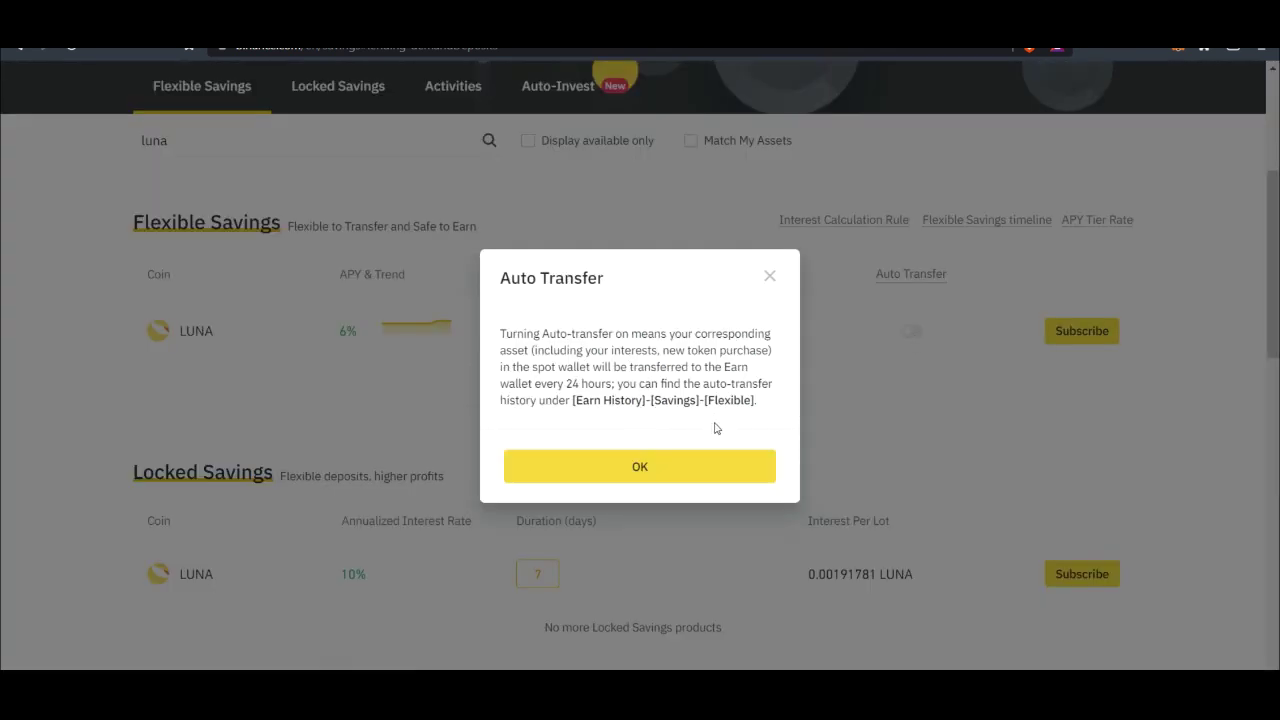
click(658, 477)
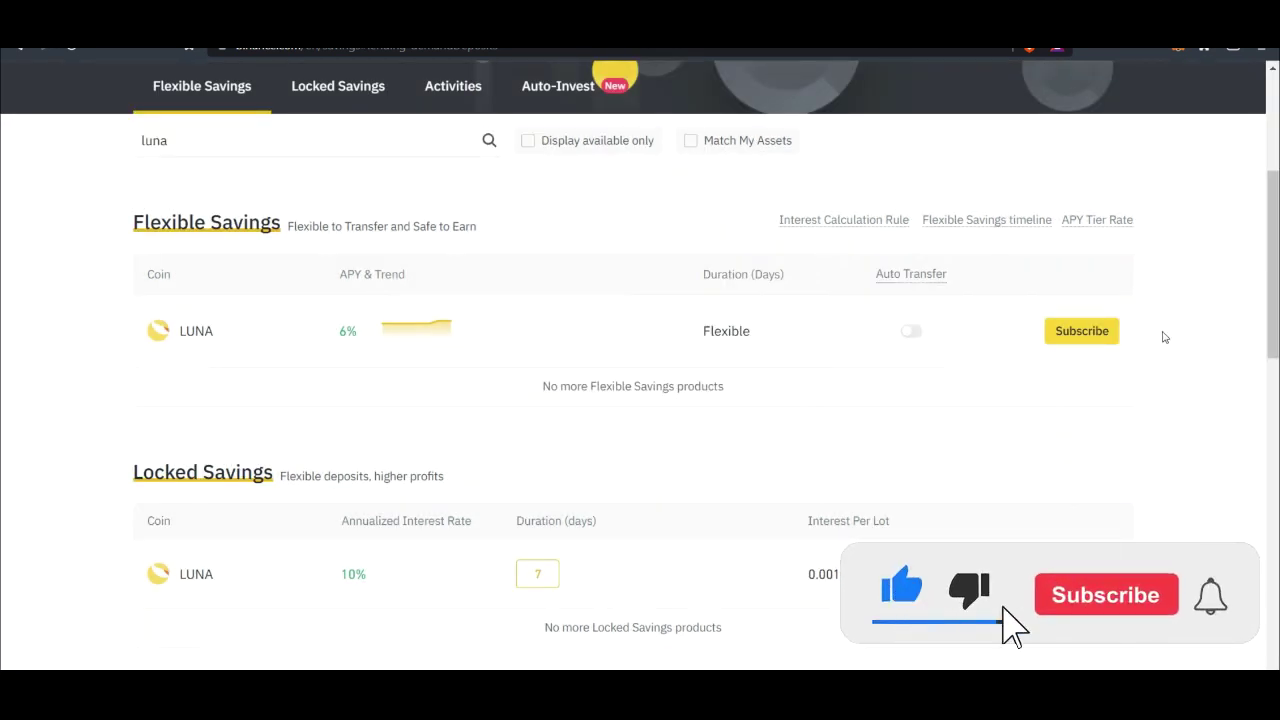
Fill in a LUNA Flexible Savings subscription with the maximum of 2.150202 LUNA, accept the service agreement, and highlight the estimated interest
click(1080, 334)
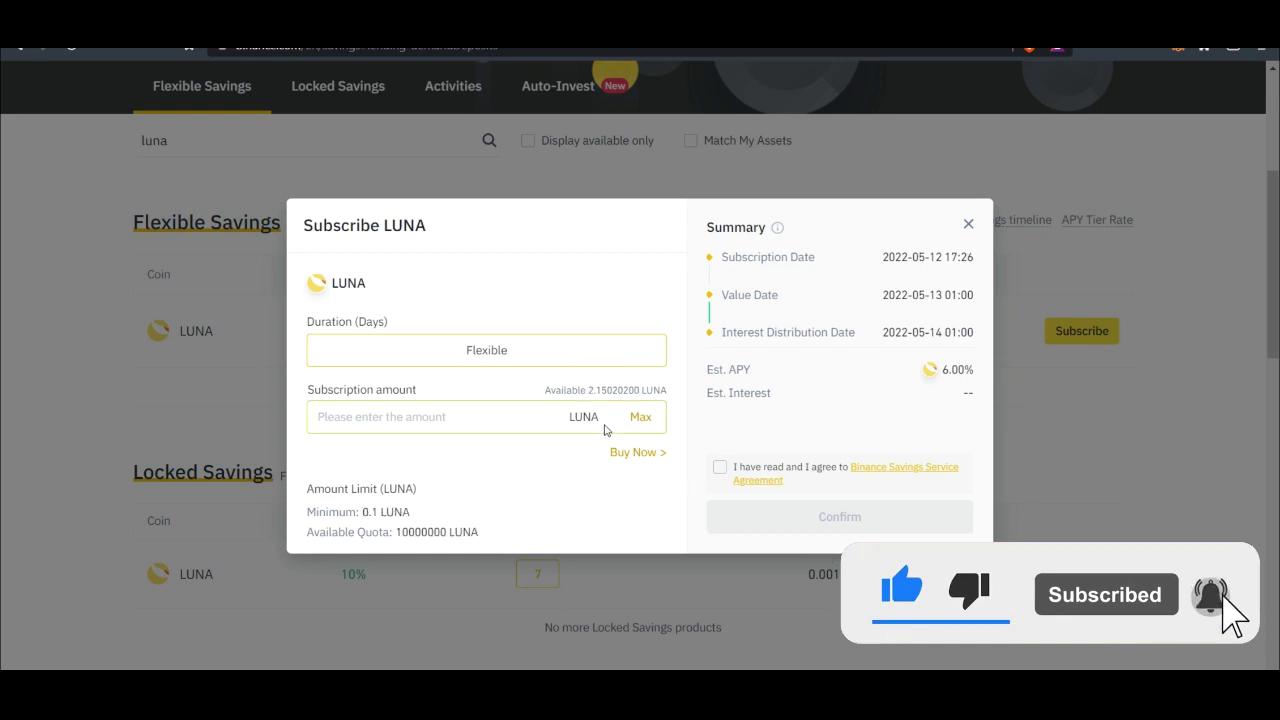
click(640, 417)
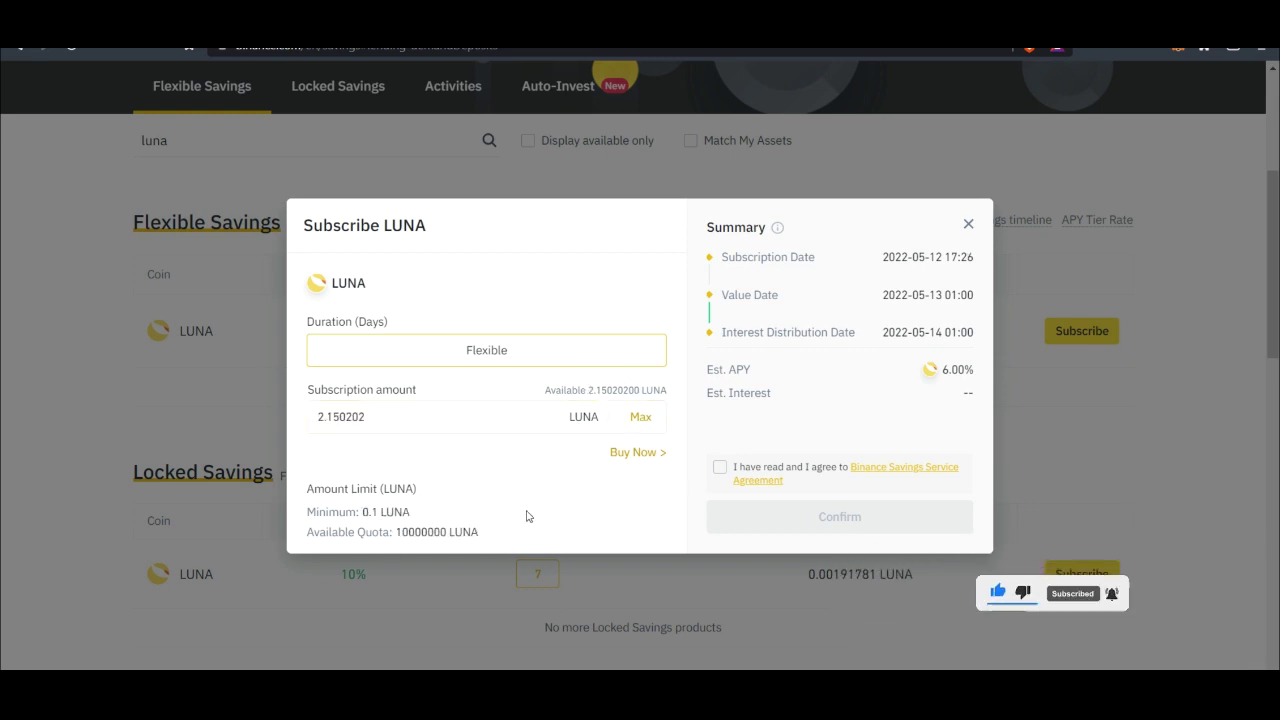
click(721, 468)
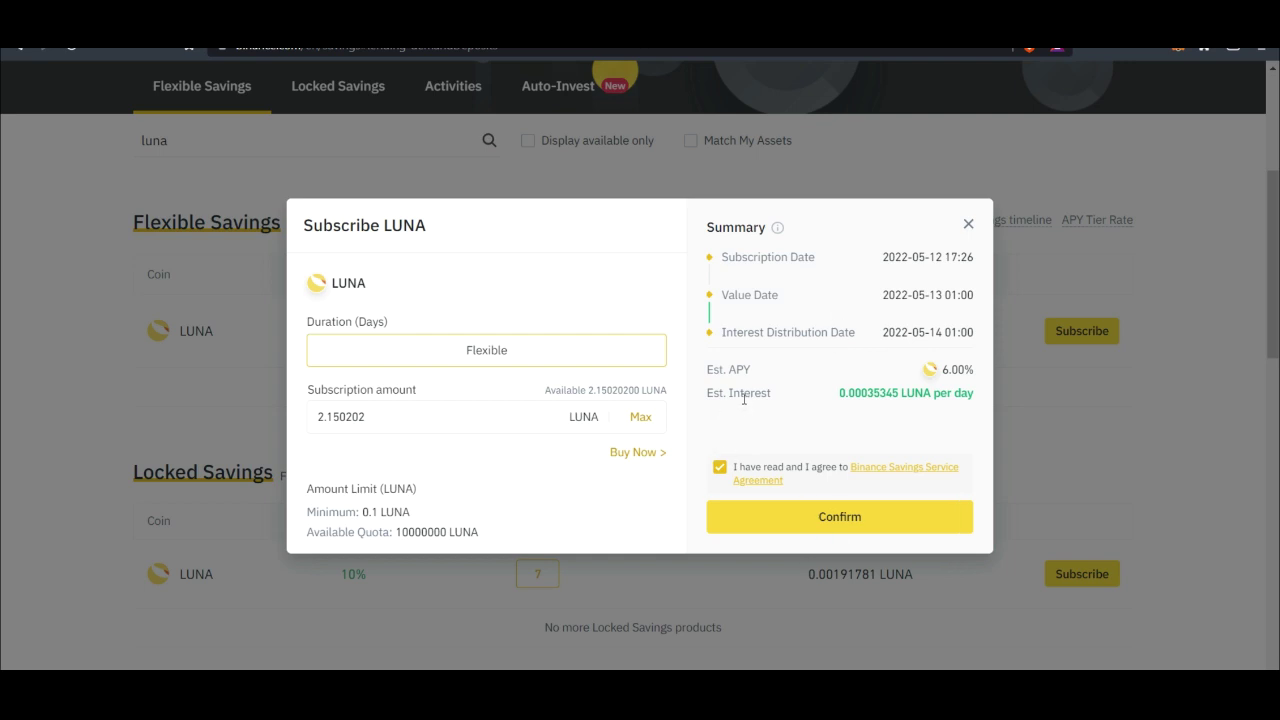
drag(837, 395, 970, 395)
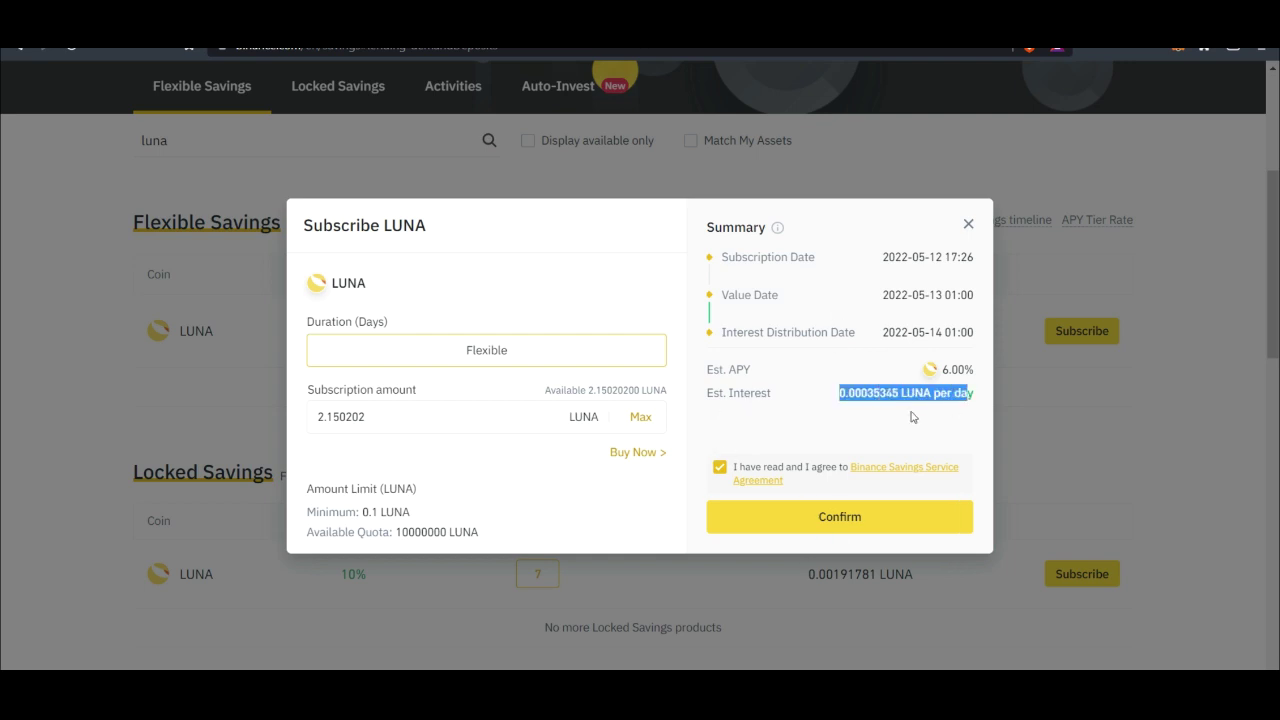
Try a subscription amount of 2000 LUNA and highlight its estimated daily interest
drag(396, 416, 266, 420)
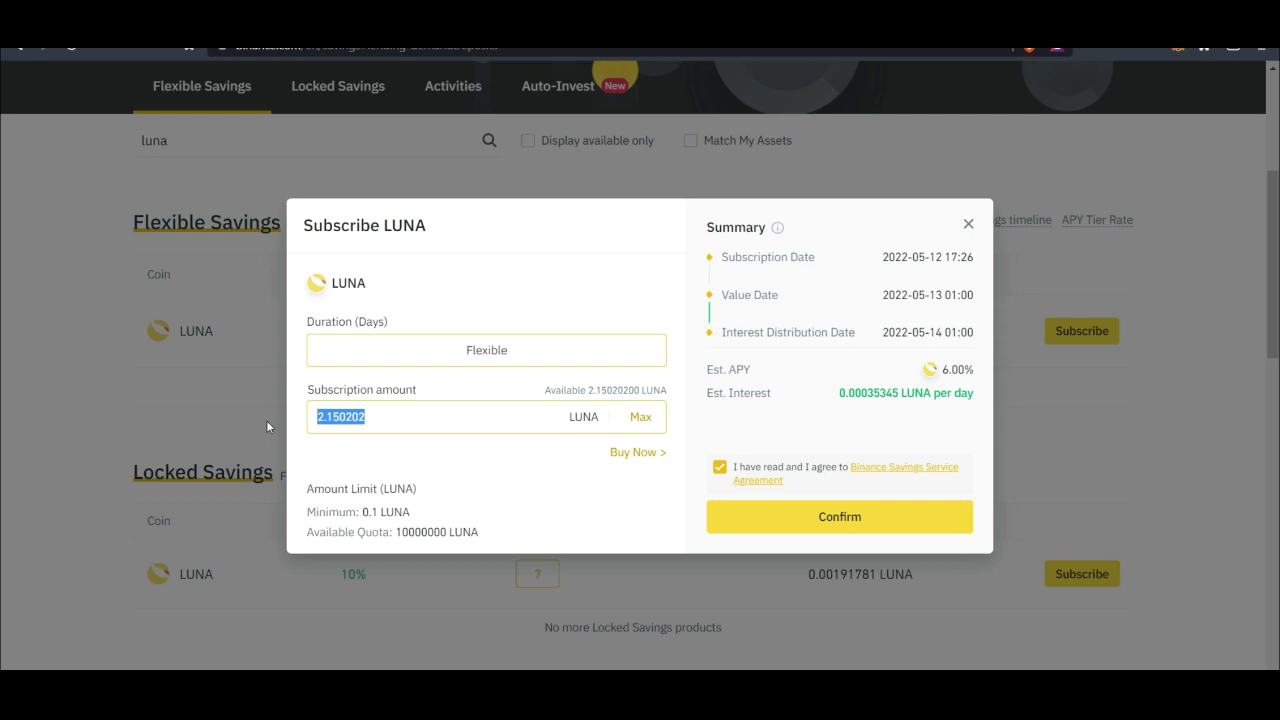
text(2000)
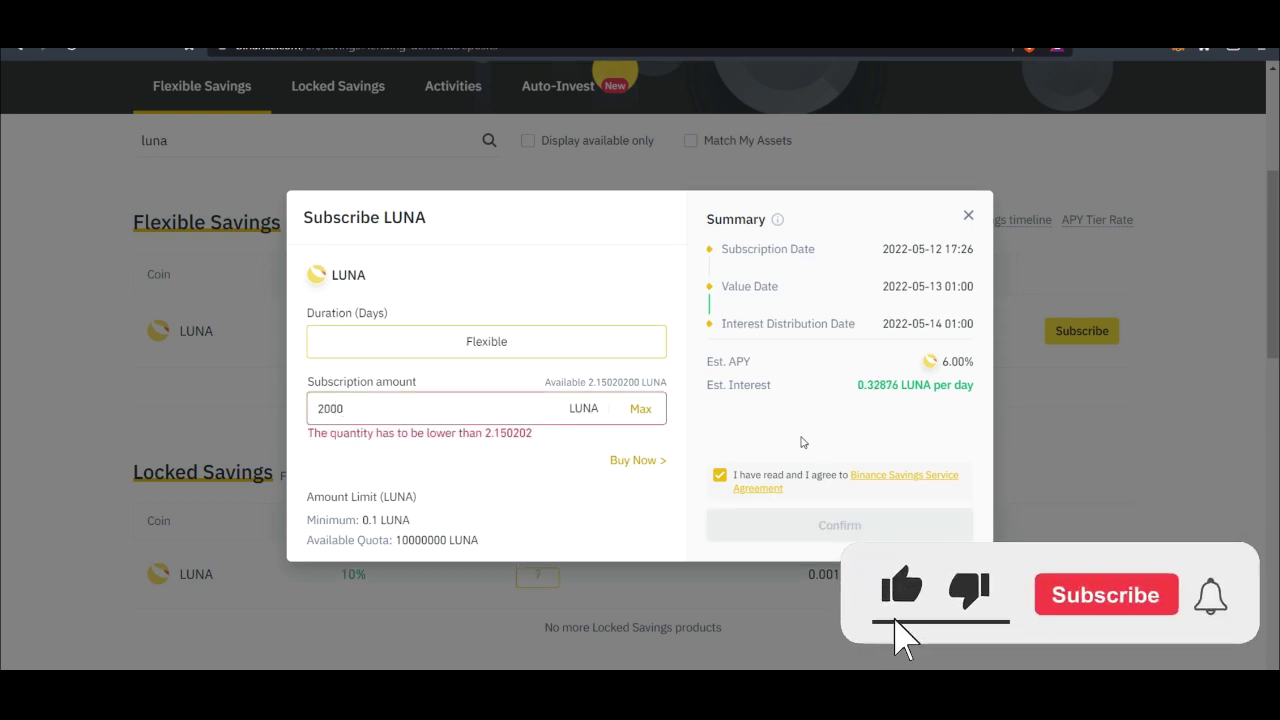
drag(857, 386, 922, 388)
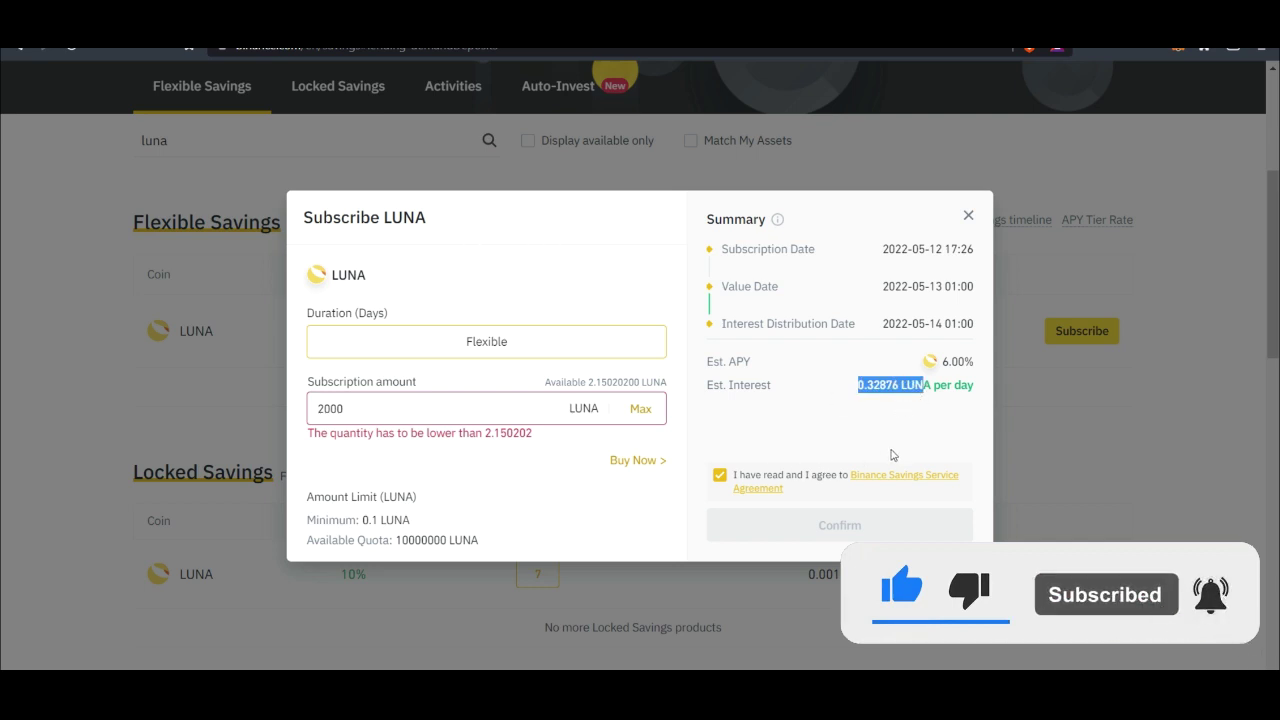
click(807, 437)
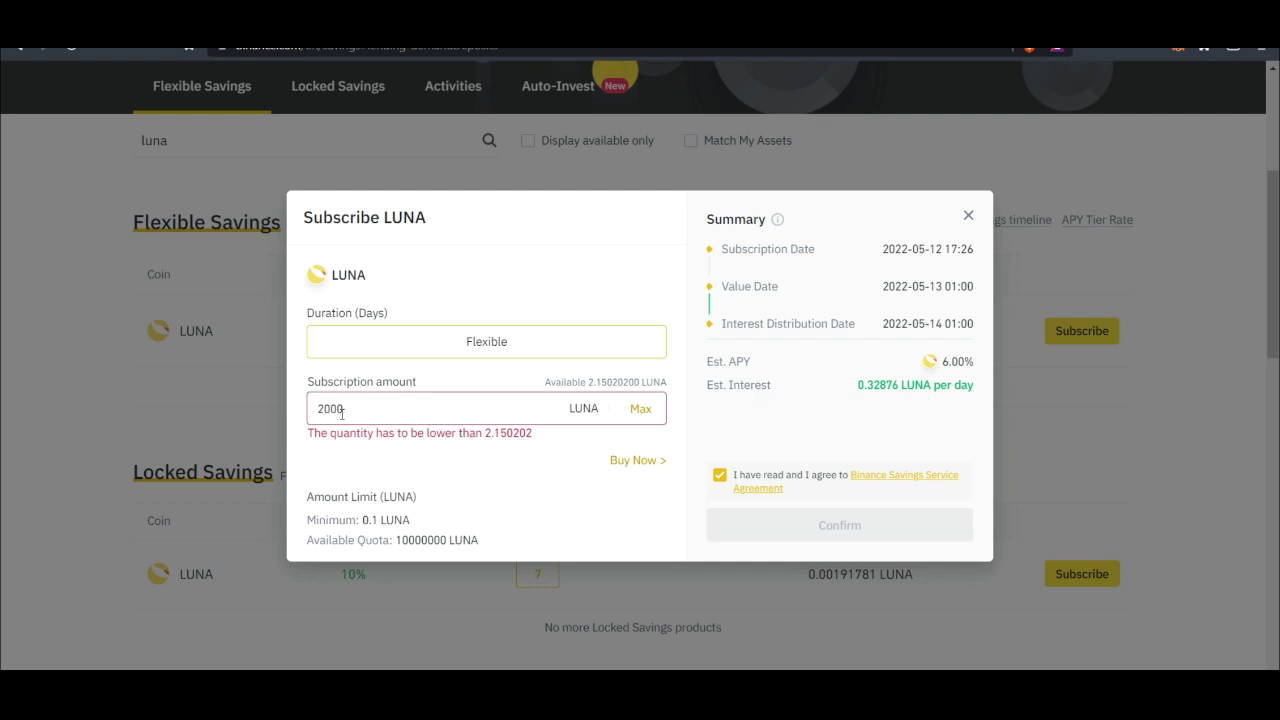
Set the subscription amount to the maximum of 2.150202 LUNA and confirm the subscription
click(639, 409)
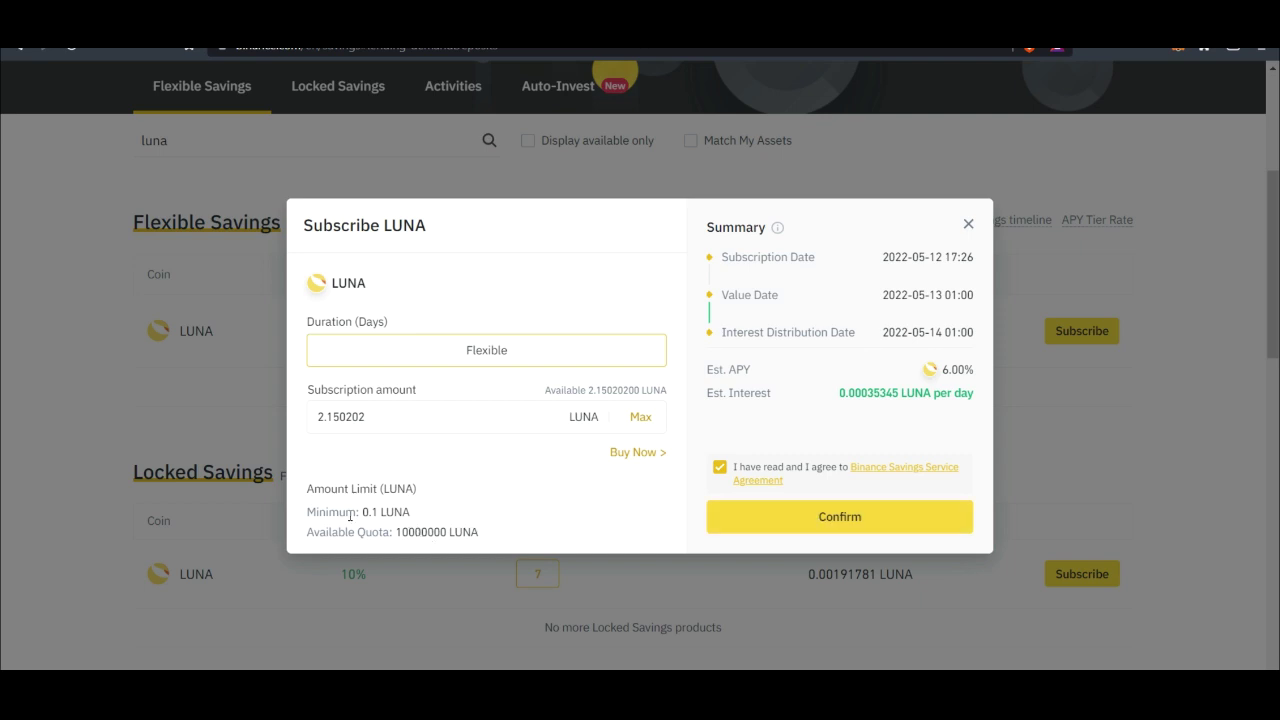
drag(323, 515, 385, 512)
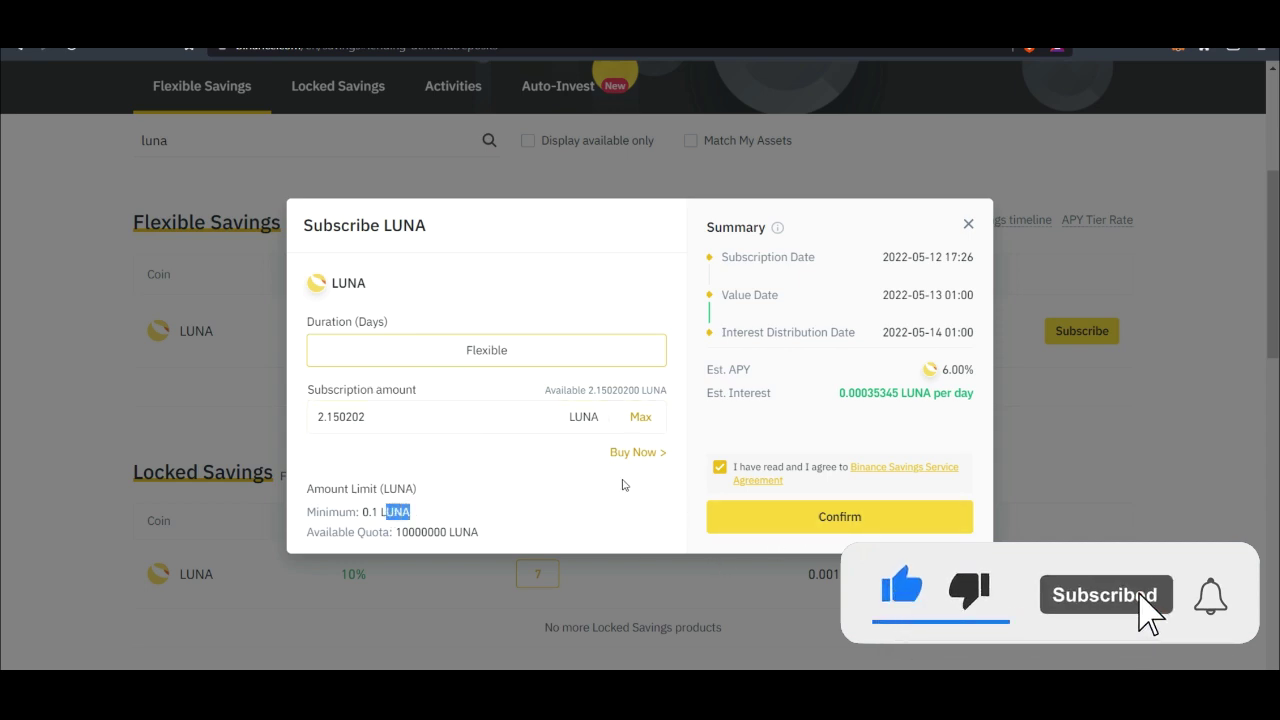
click(818, 520)
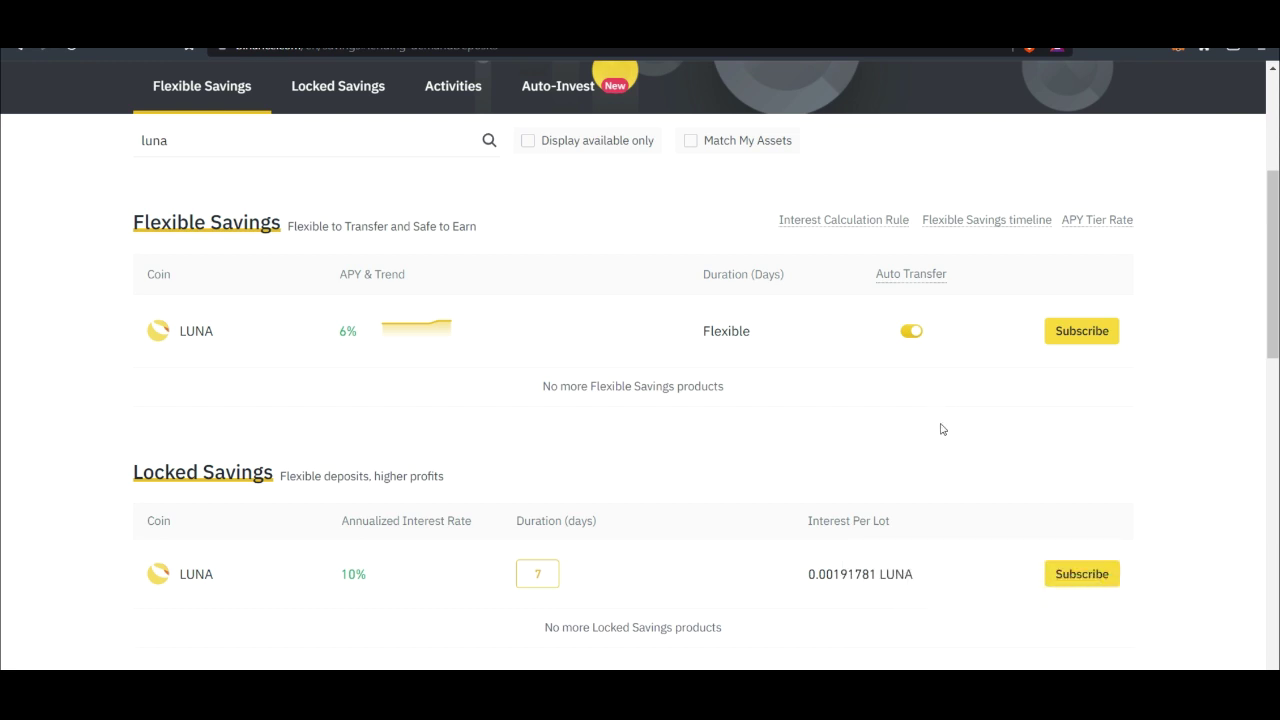
Compare LUNA's Locked Savings interest rate and duration with its Flexible Savings offer
scroll(680, 470, down, 1)
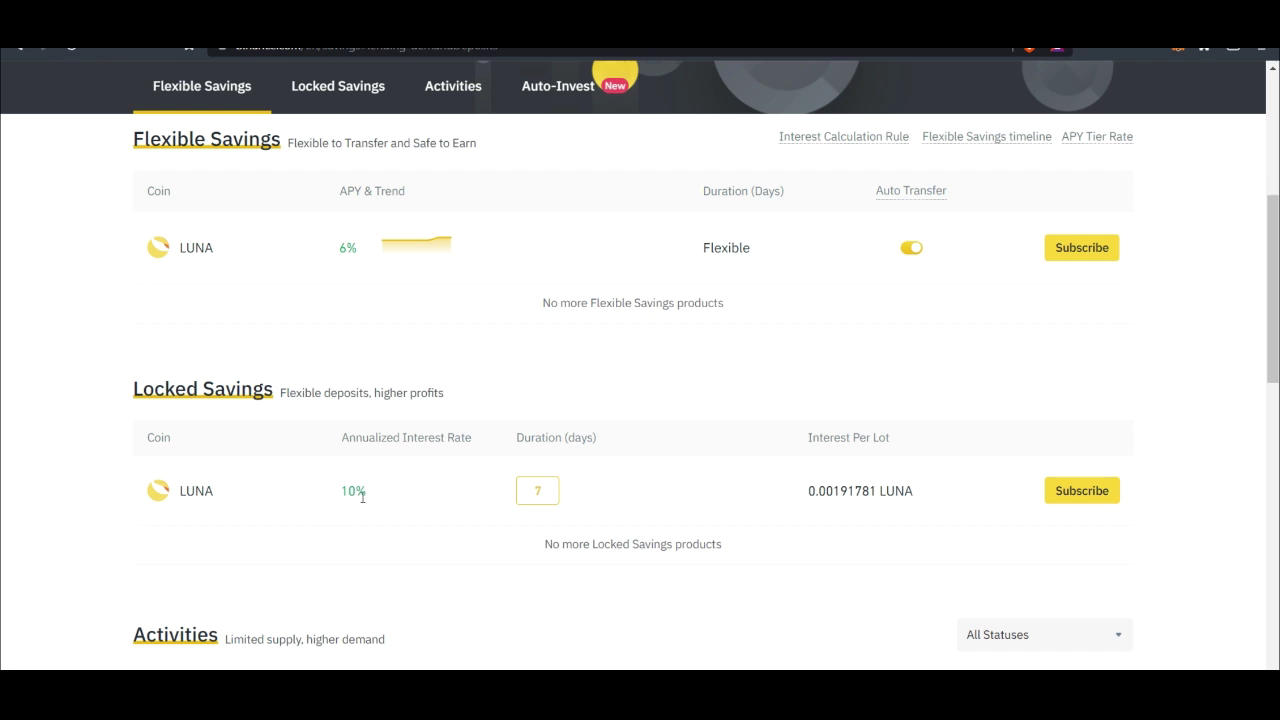
scroll(363, 500, down, 1)
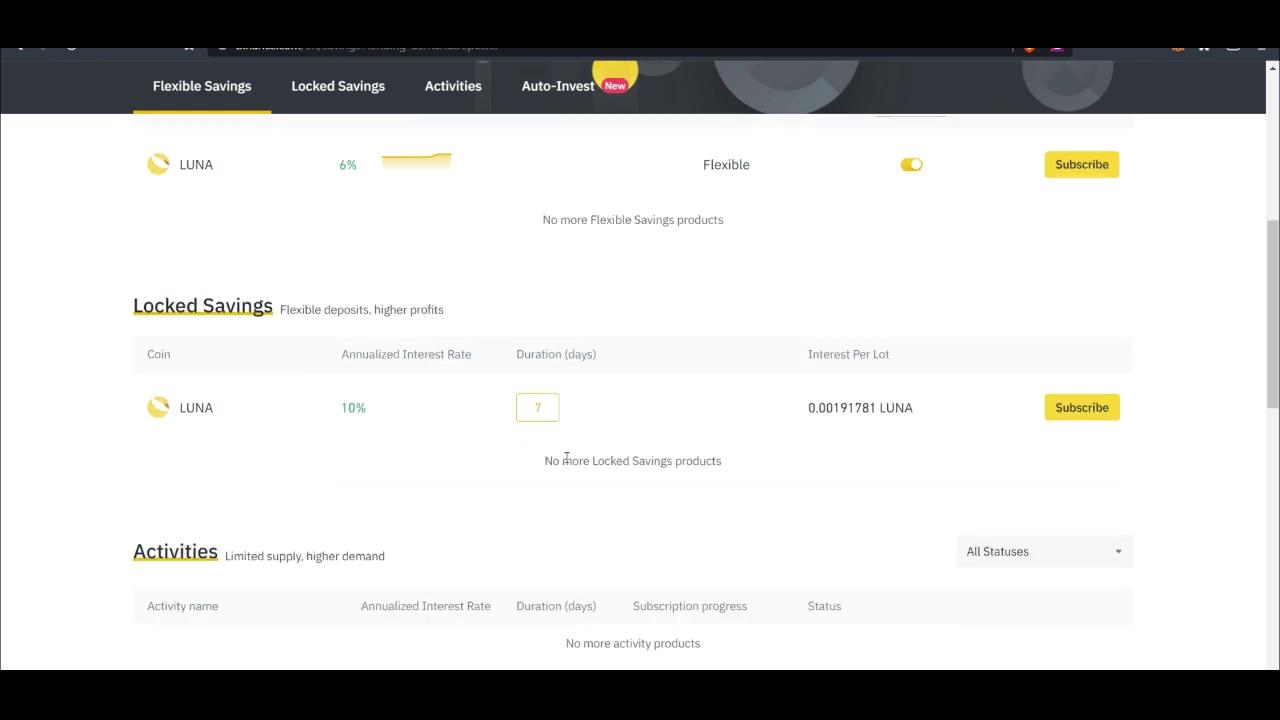
scroll(450, 480, up, 1)
scroll(586, 496, up, 4)
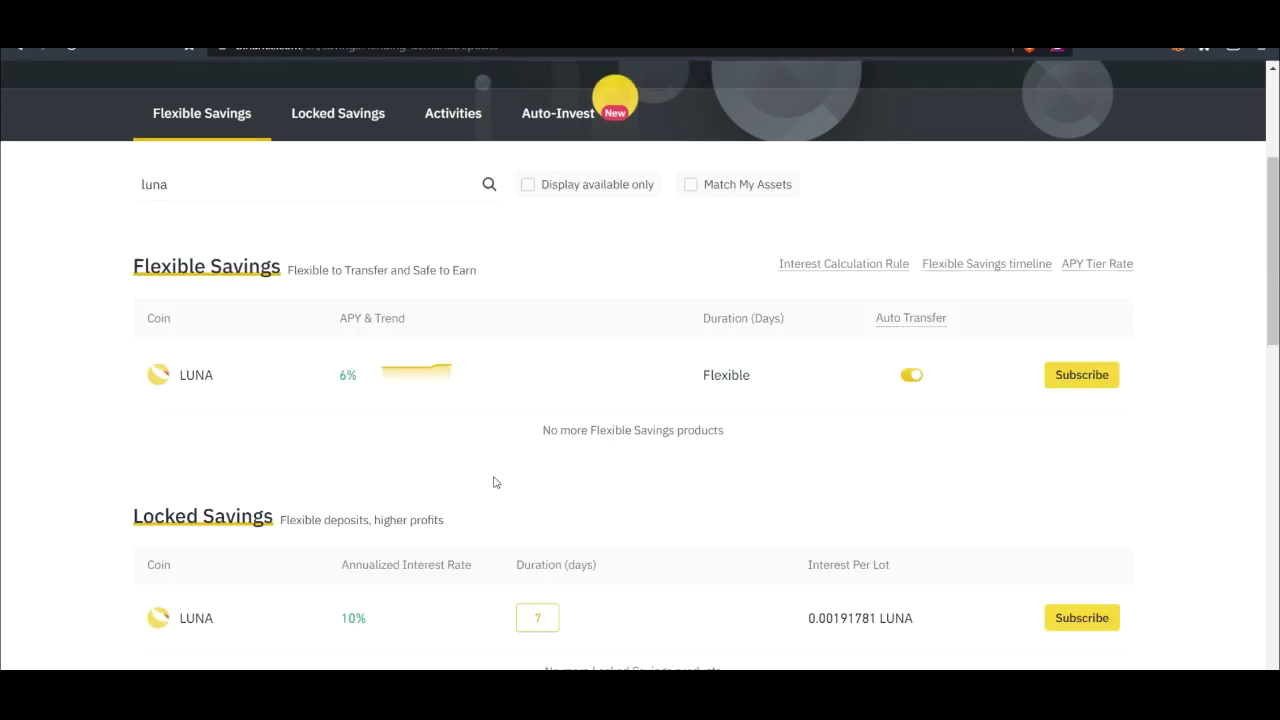
scroll(480, 549, down, 3)
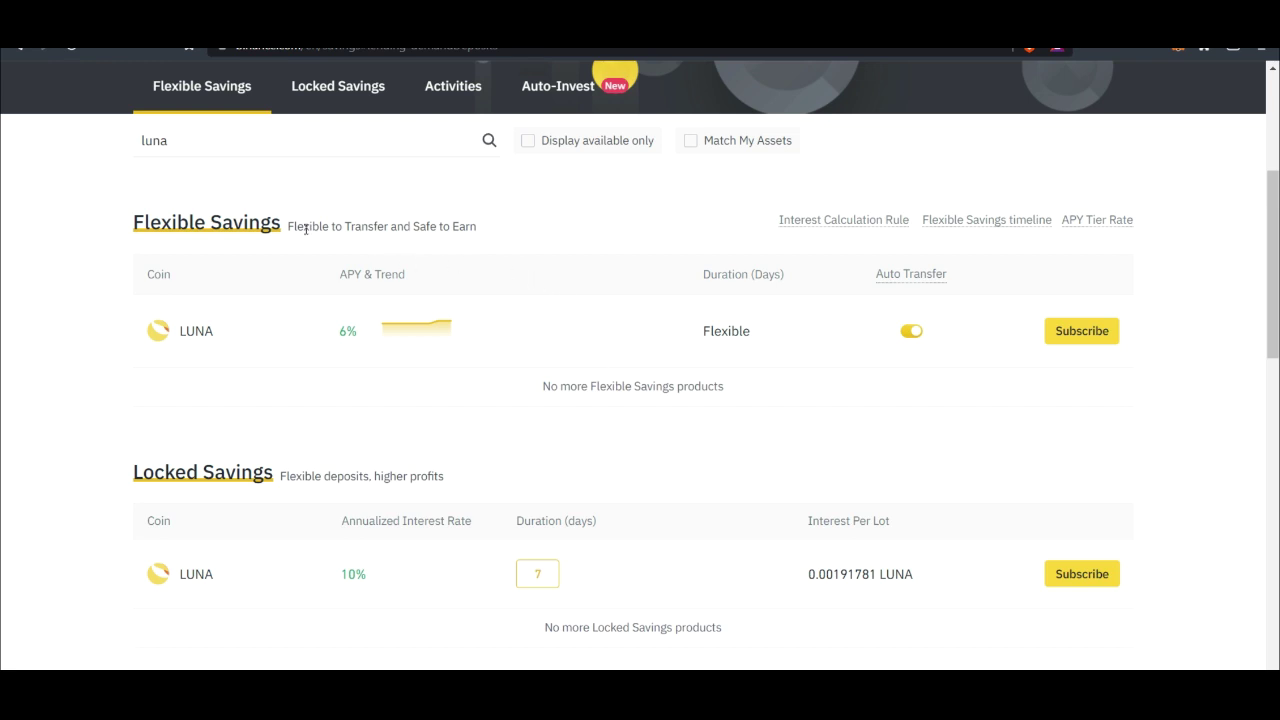
Clear the luna search and browse the full list of Flexible Savings coins and their APYs
scroll(498, 319, up, 2)
click(294, 304)
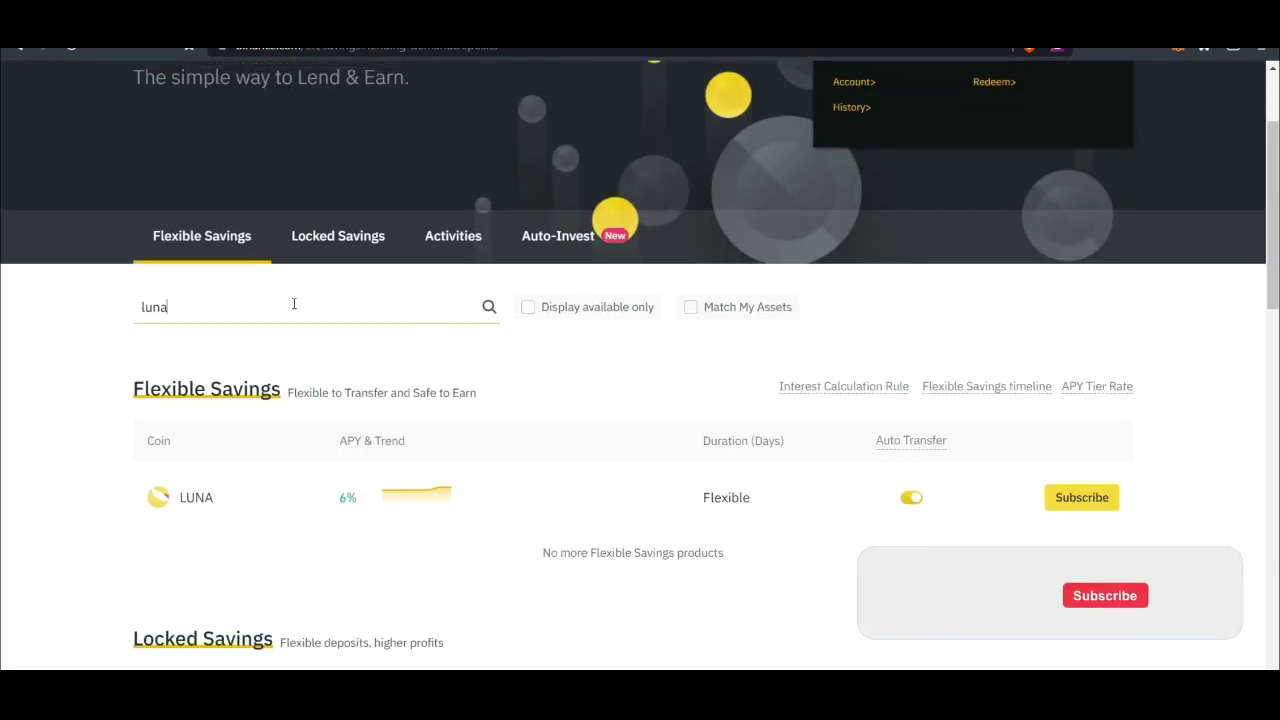
double_click(294, 304)
key(BackSpace)
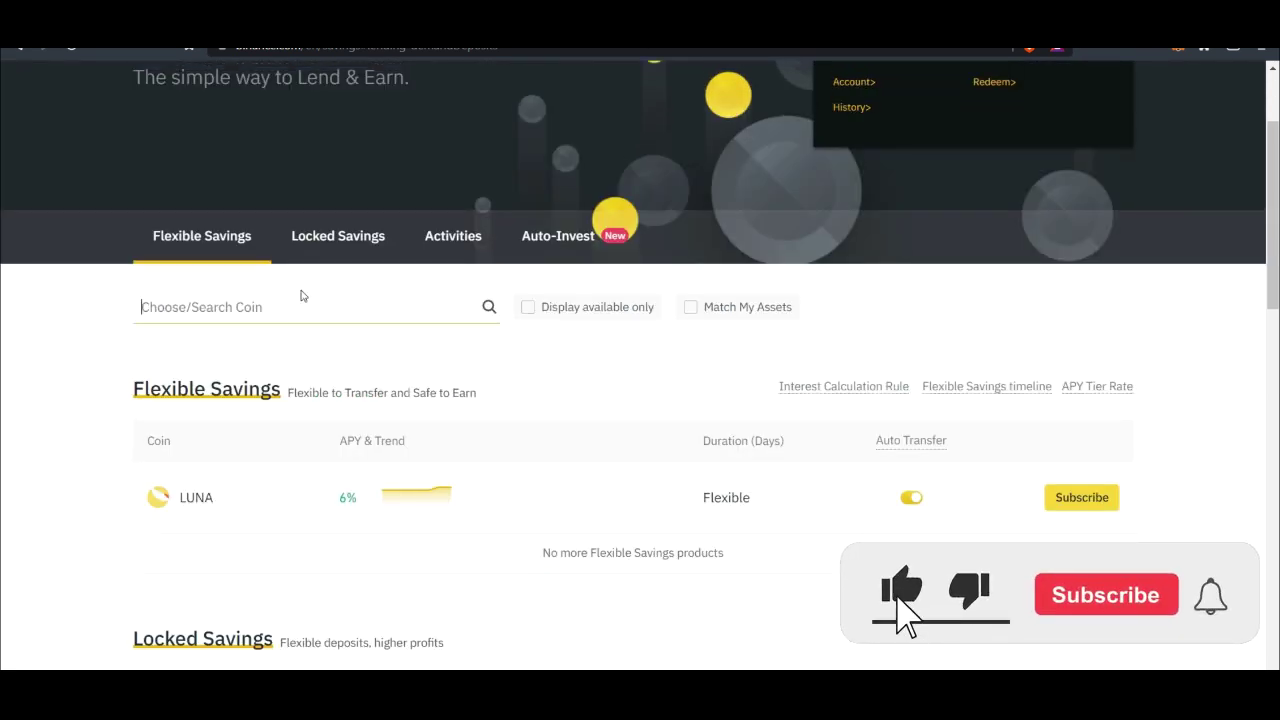
click(84, 385)
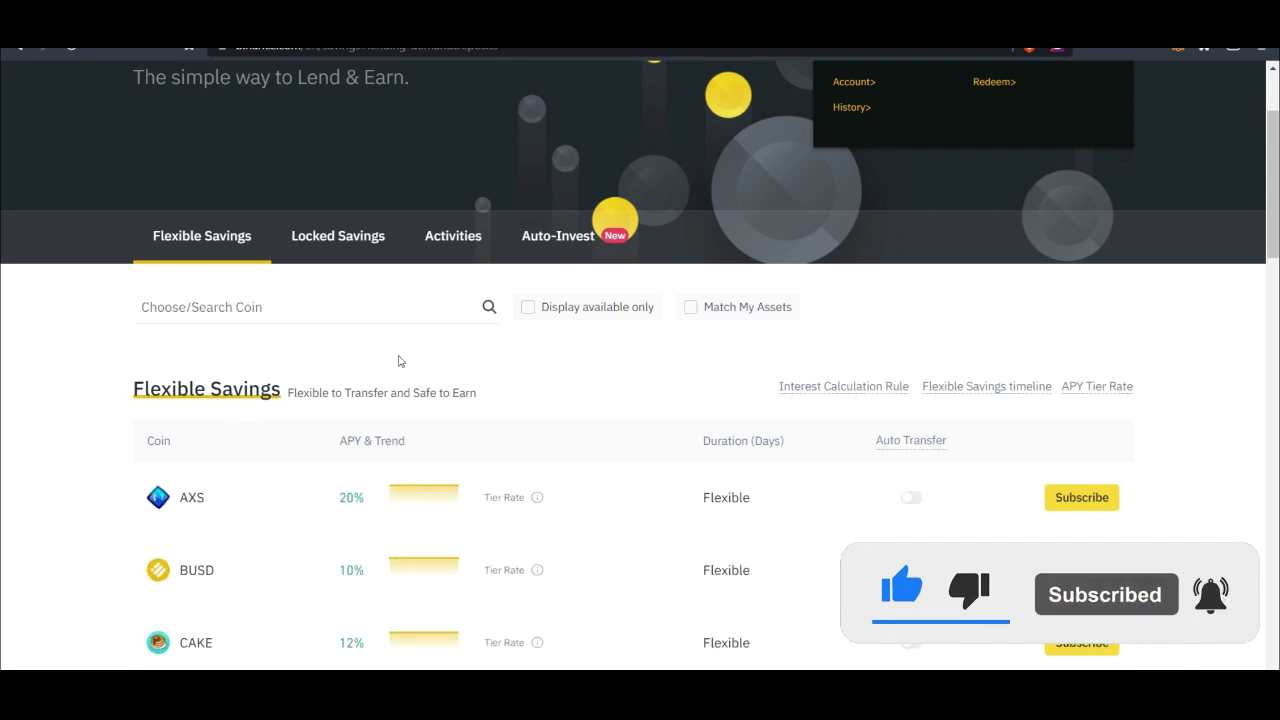
scroll(346, 463, down, 5)
scroll(418, 463, up, 3)
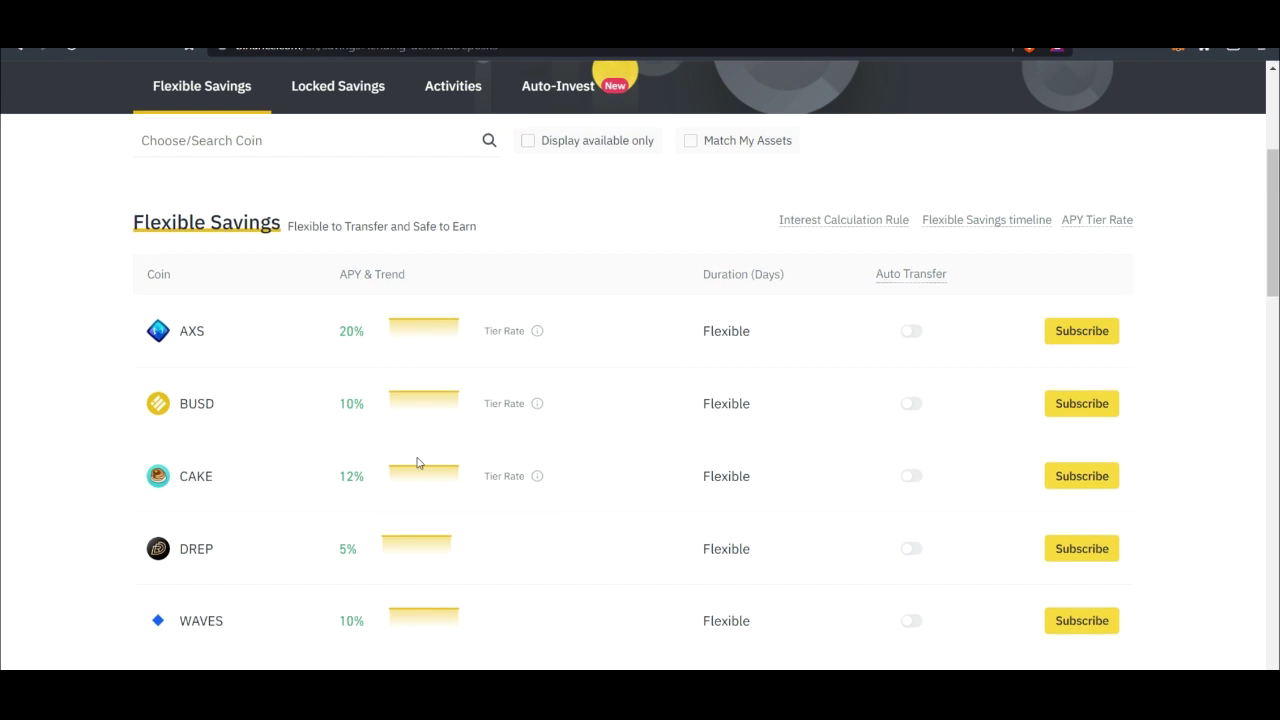